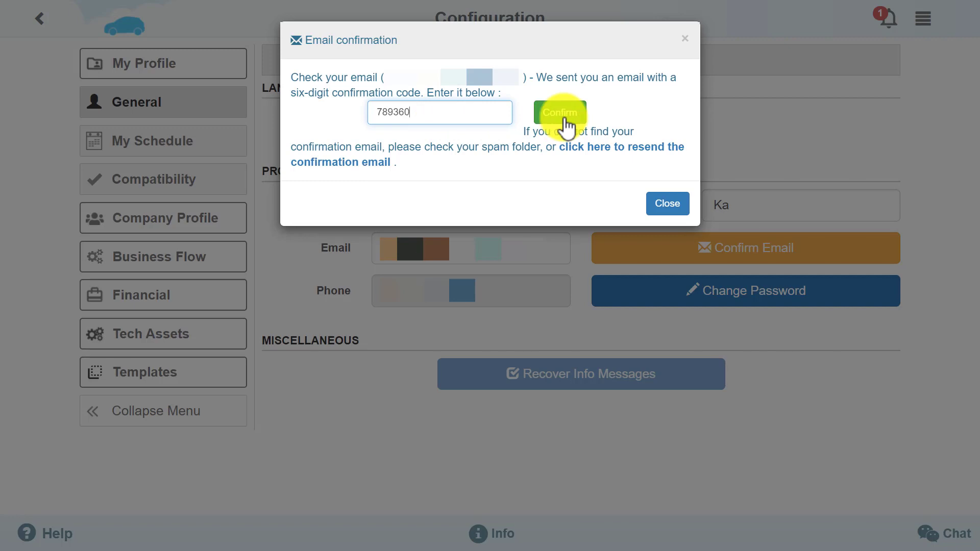
# Step: Confirm the account e-mail by submitting the six-digit code received by e-mail
pyautogui.click(565, 117)
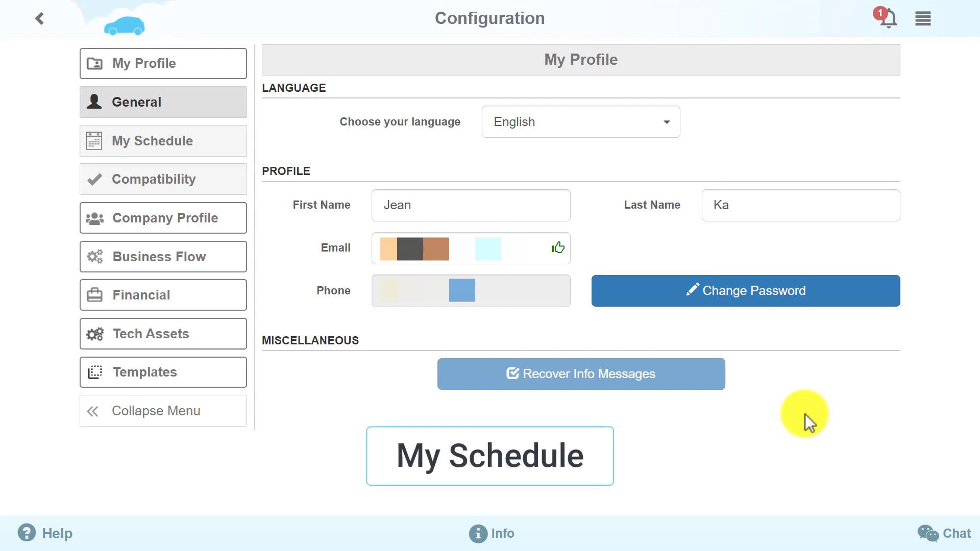
# Step: Set My Schedule to custom working hours and view the Sunday time period without changing it
pyautogui.click(211, 145)
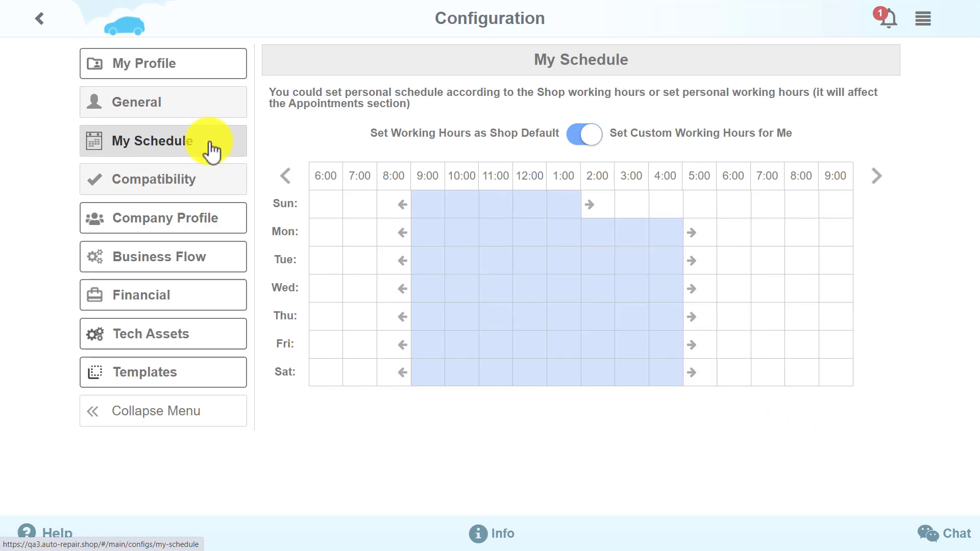
pyautogui.click(572, 144)
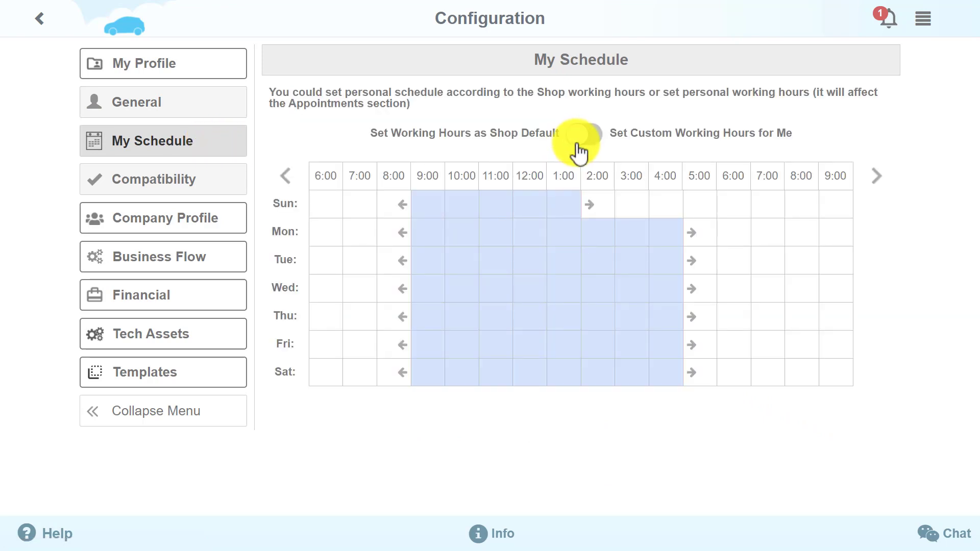
pyautogui.click(592, 145)
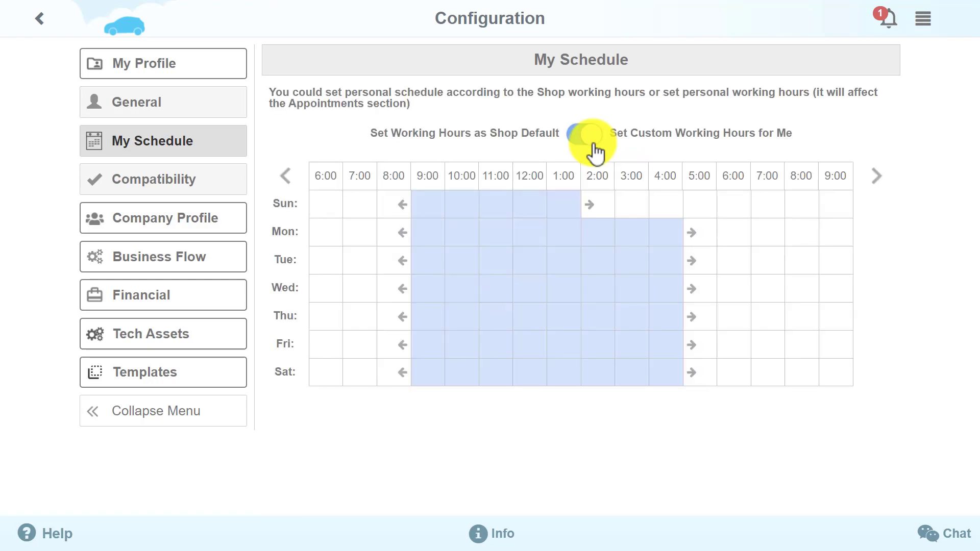
pyautogui.click(640, 217)
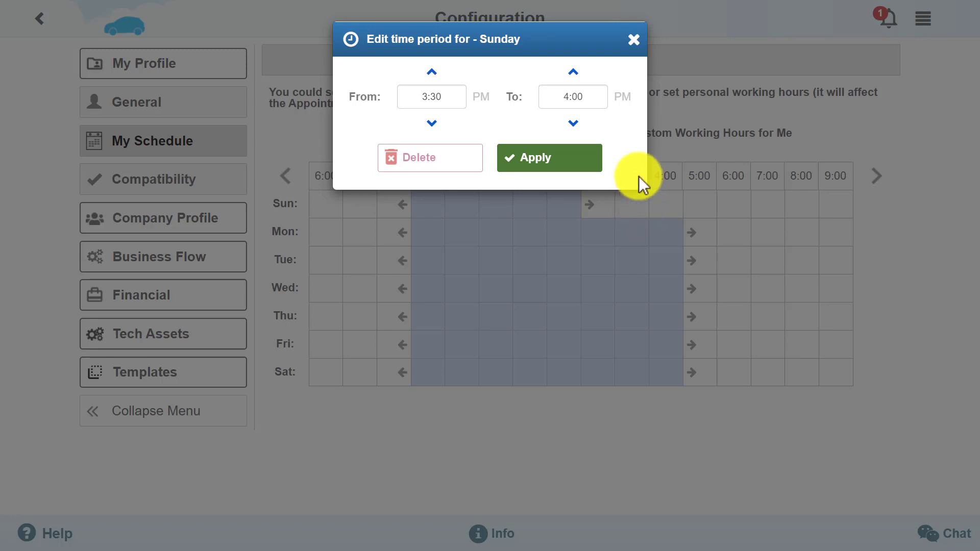
pyautogui.click(634, 40)
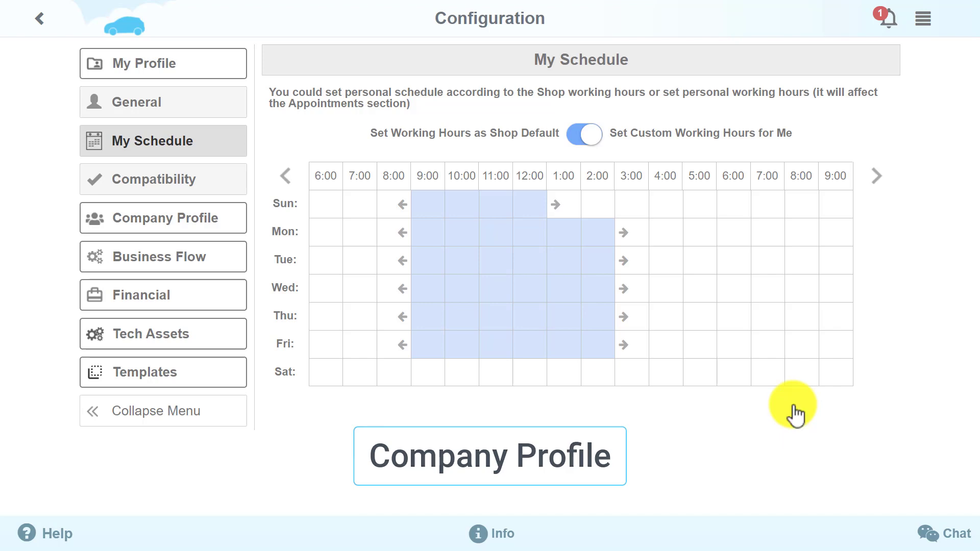
# Step: Open the Company Profile page showing California state and Pacific Time zone
pyautogui.click(211, 224)
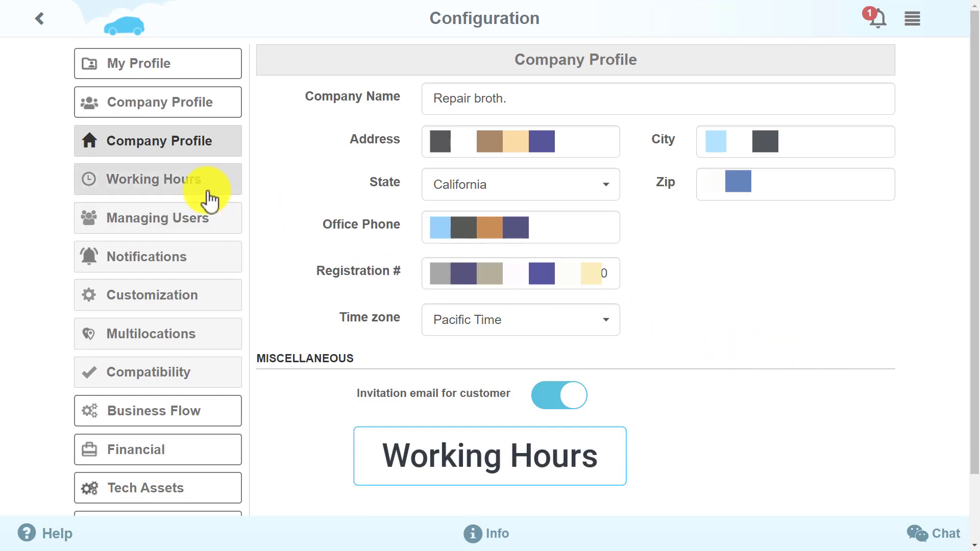
# Step: Check the shop's weekly Working Hours, then open Managing Users listing three technicians
pyautogui.click(179, 185)
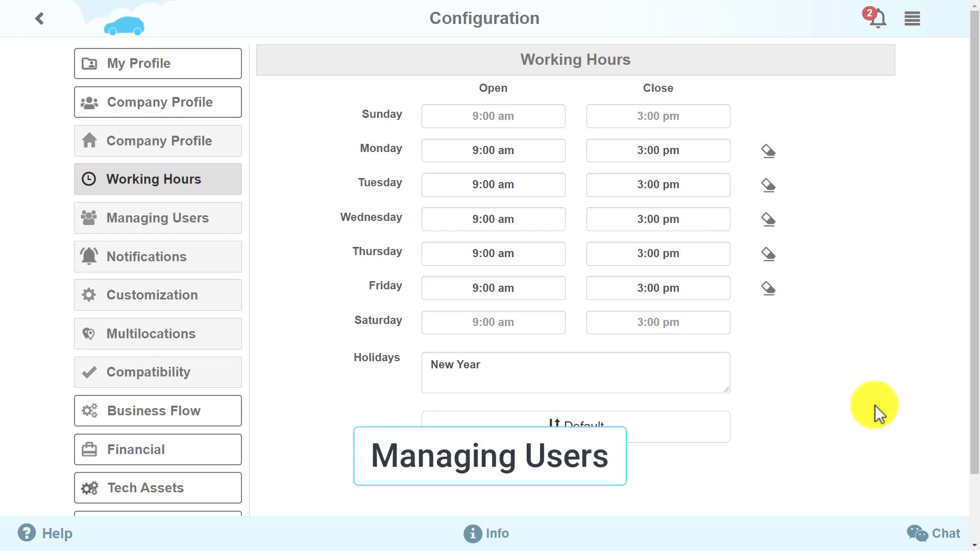
pyautogui.click(189, 227)
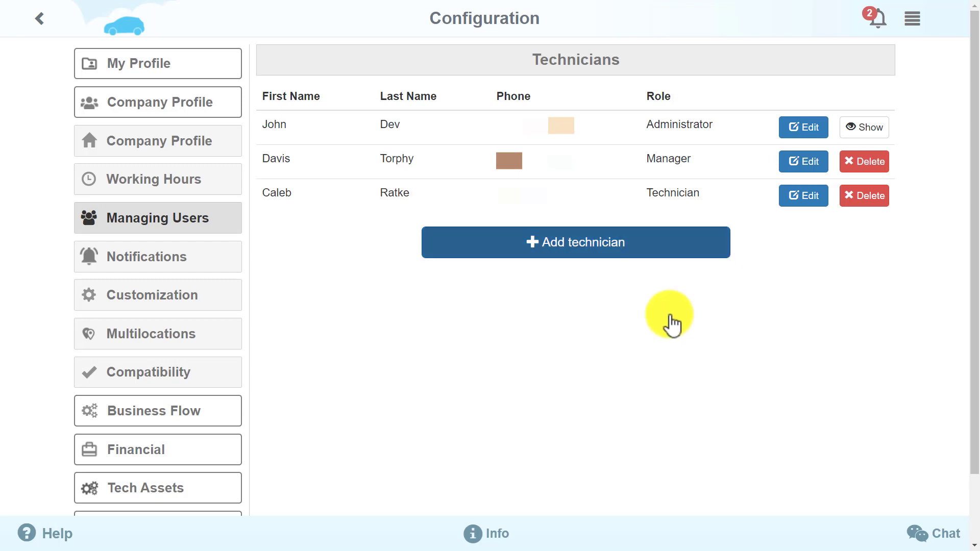
# Step: Add a new technician with first and last name, phone number and e-mail, and save
pyautogui.click(624, 247)
pyautogui.click(365, 120)
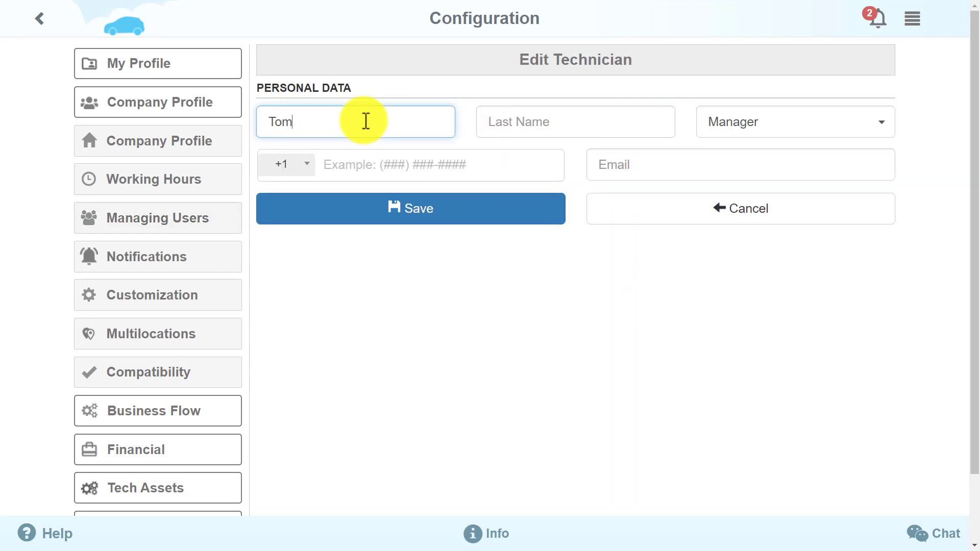
pyautogui.click(495, 120)
pyautogui.click(391, 162)
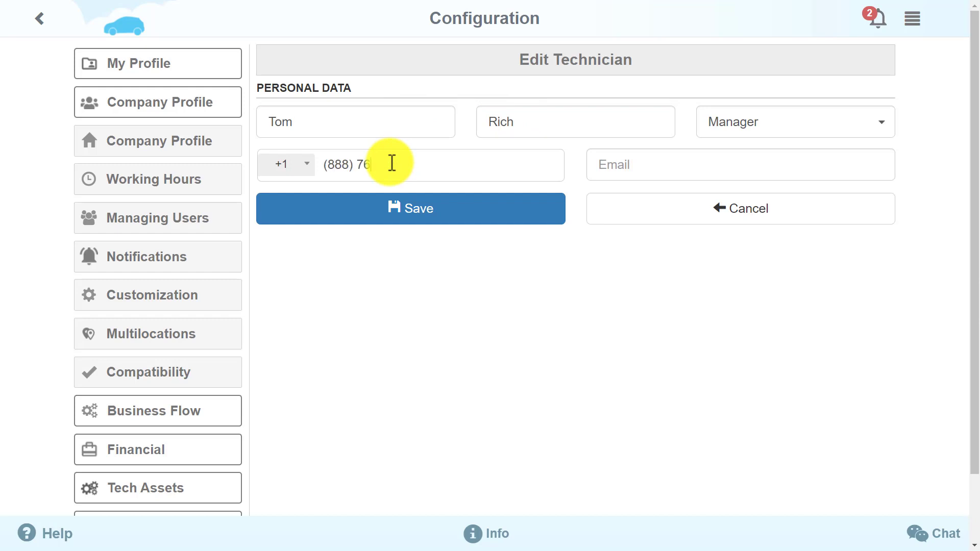
pyautogui.click(638, 170)
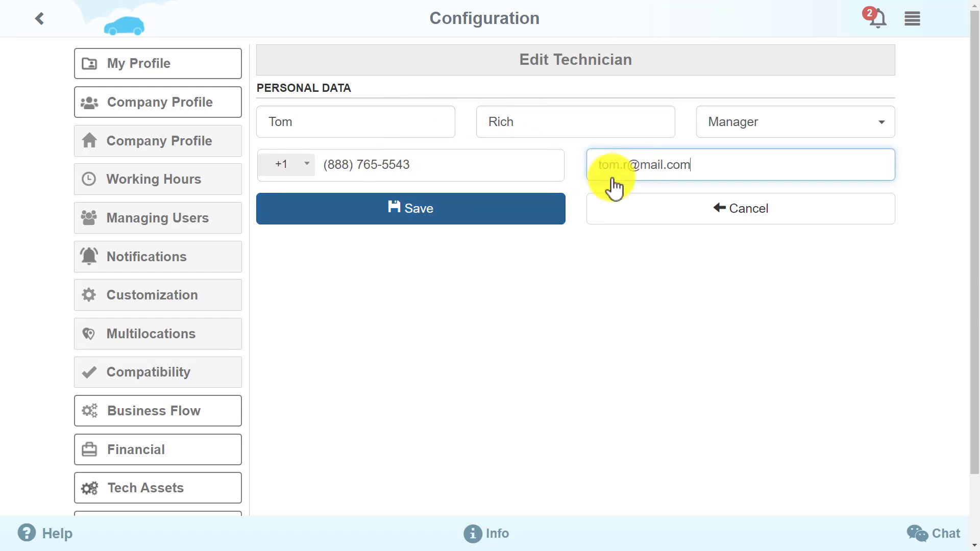
pyautogui.click(460, 217)
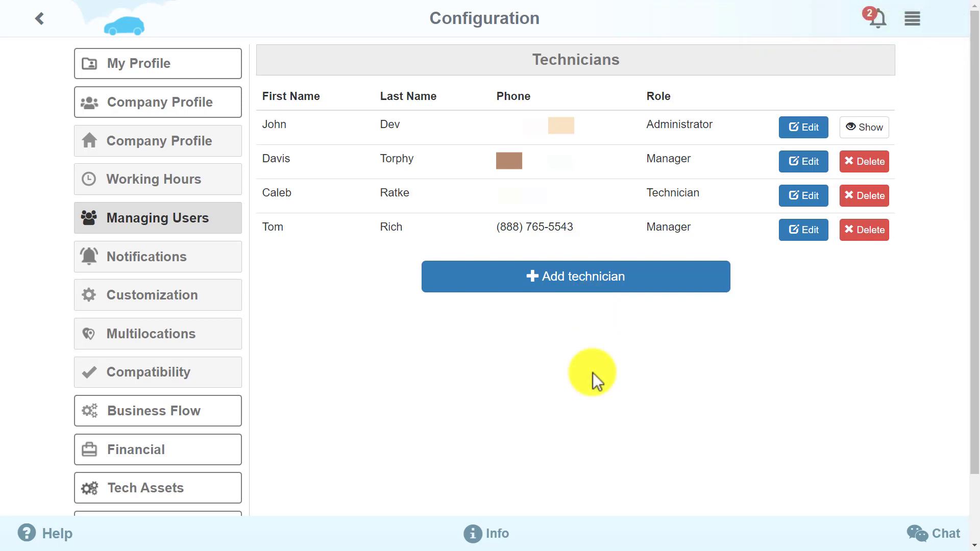
# Step: Open the new manager's Edit Technician page and scroll through the per-module permissions table
pyautogui.click(824, 240)
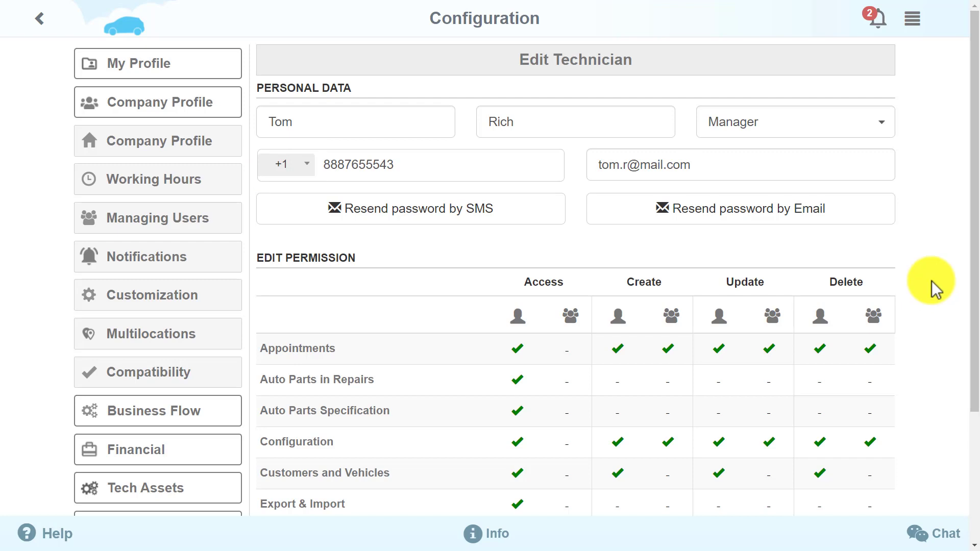
pyautogui.moveTo(972, 245); pyautogui.dragTo(968, 376)
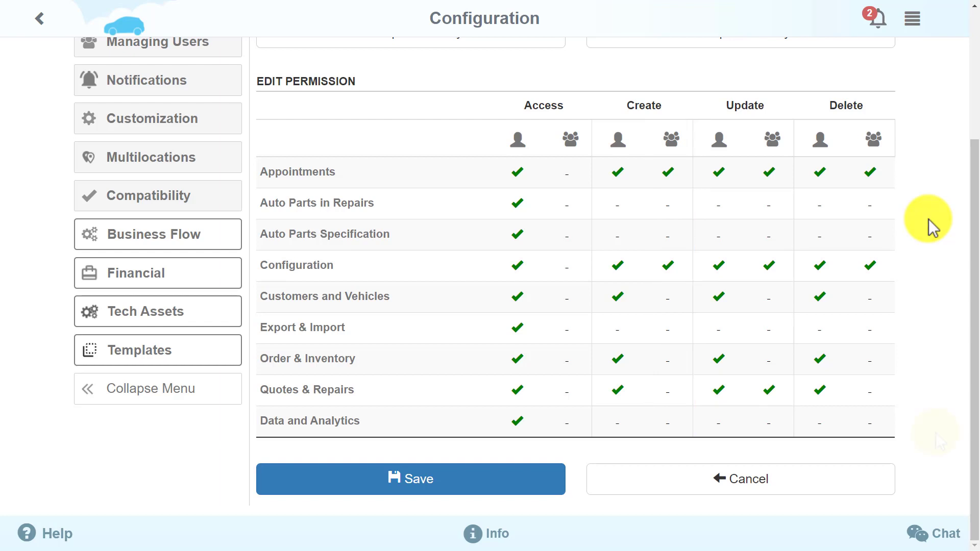
pyautogui.moveTo(977, 464); pyautogui.dragTo(965, 317)
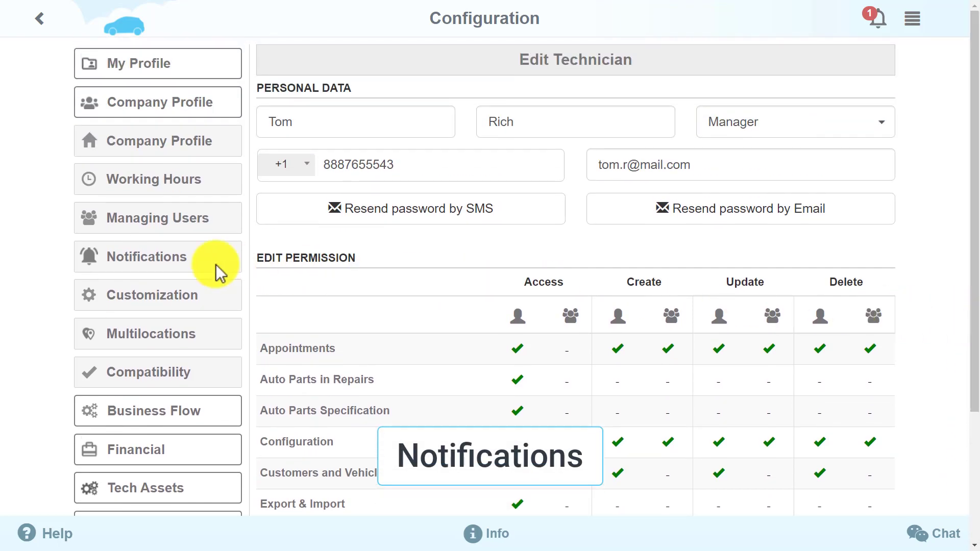
# Step: Look over each user's Notifications settings, then open the Customization image uploads page
pyautogui.click(189, 271)
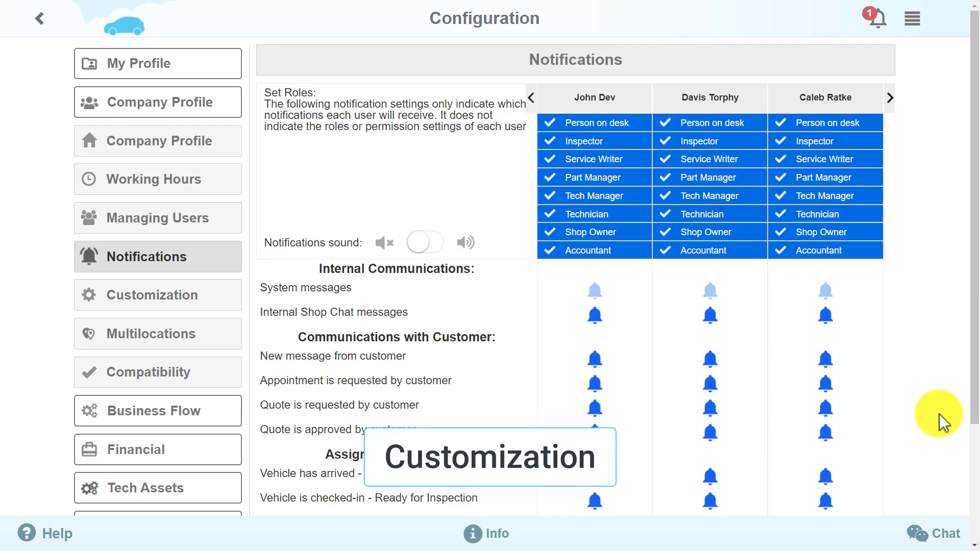
pyautogui.click(197, 304)
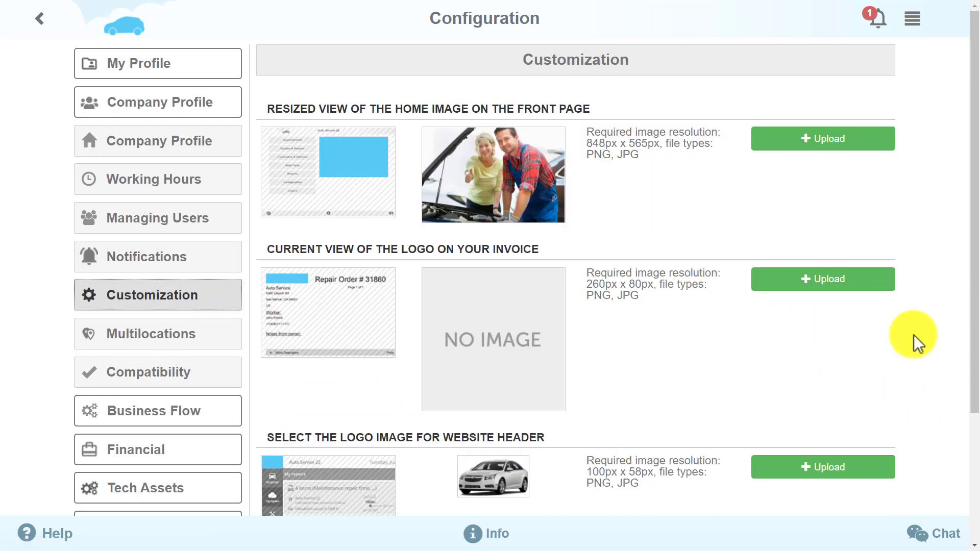
# Step: Scroll through the front-page image and logo uploads, then open Manage Multilocations
pyautogui.moveTo(974, 176); pyautogui.dragTo(974, 334)
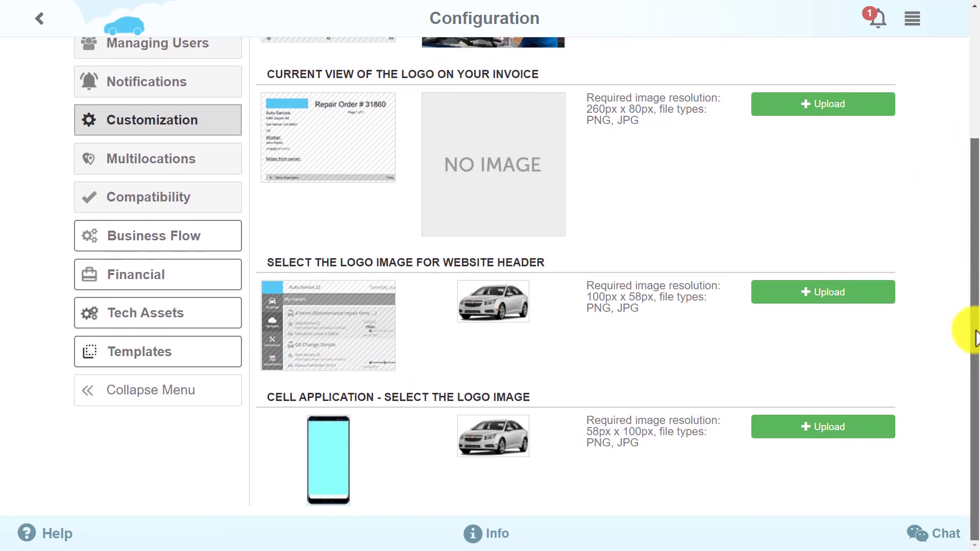
pyautogui.moveTo(975, 284); pyautogui.dragTo(976, 166)
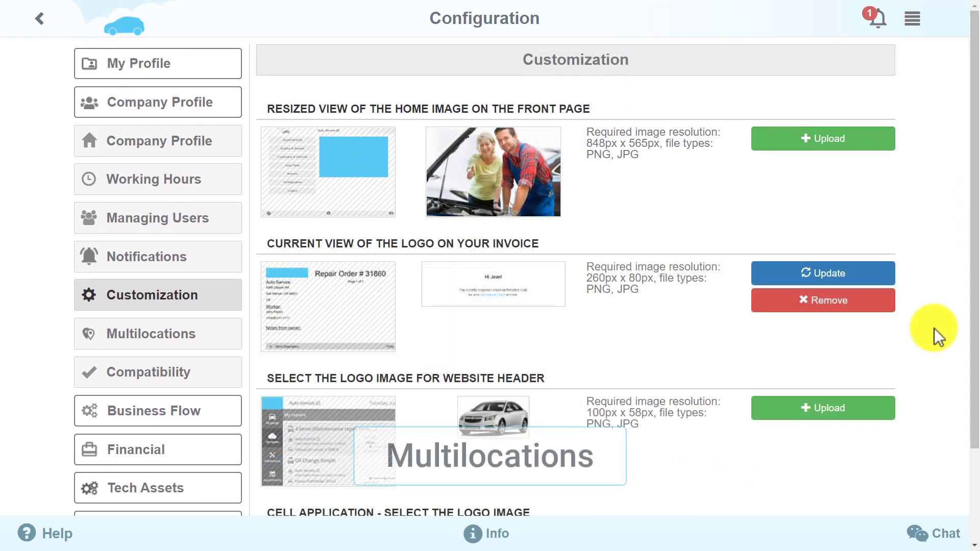
pyautogui.click(203, 335)
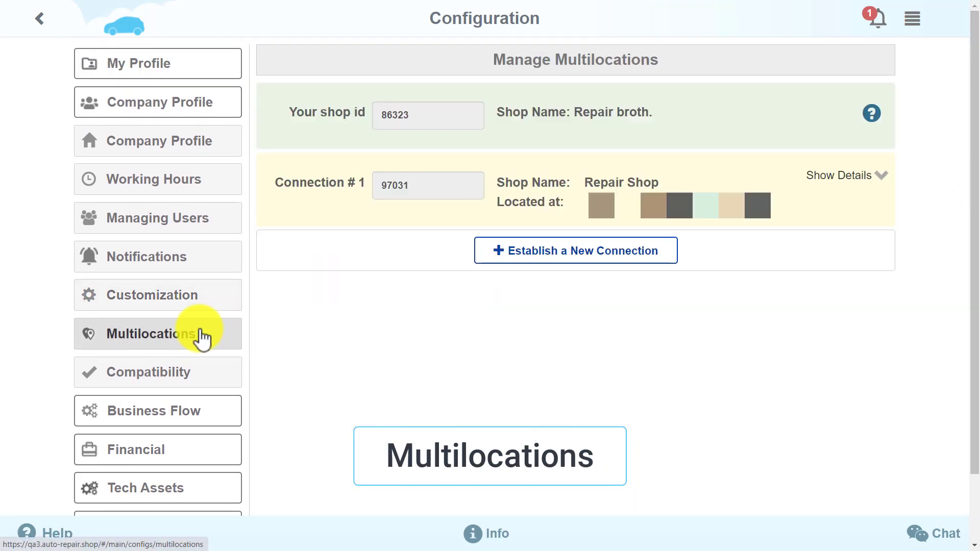
# Step: Expand the connected shop's data-sharing details, then open the company Compatibility checks
pyautogui.click(862, 177)
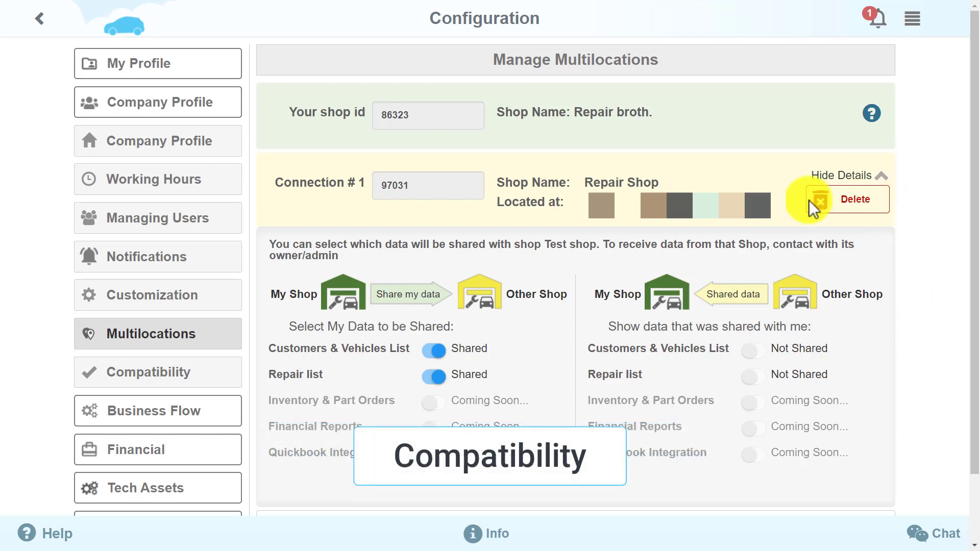
pyautogui.click(138, 382)
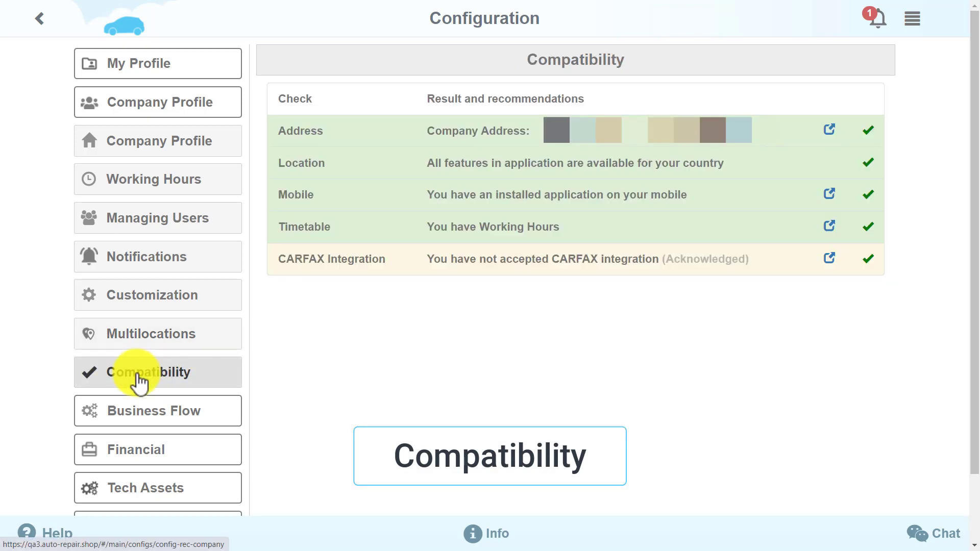
# Step: Open My Profile's Compatibility checks for browser, connection, e-mail, platform and screen
pyautogui.click(198, 73)
pyautogui.click(164, 190)
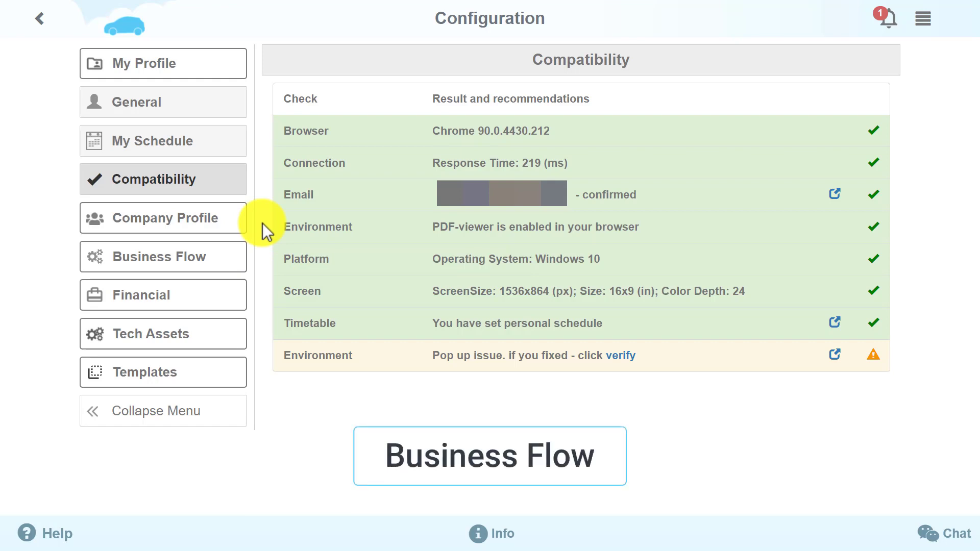
# Step: Save the Initial workflow step at 10/30/60 minutes with Prime Assigned as default worker
pyautogui.click(228, 263)
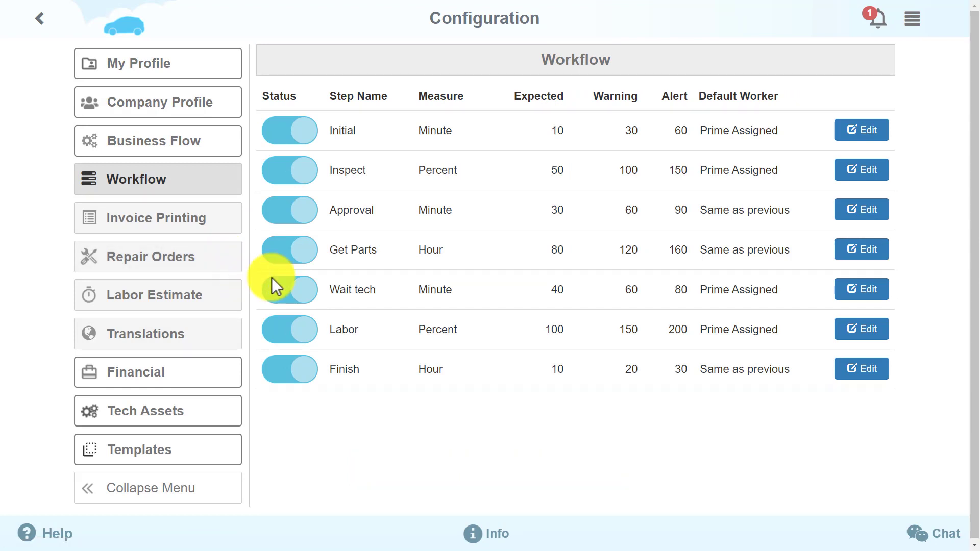
pyautogui.click(870, 134)
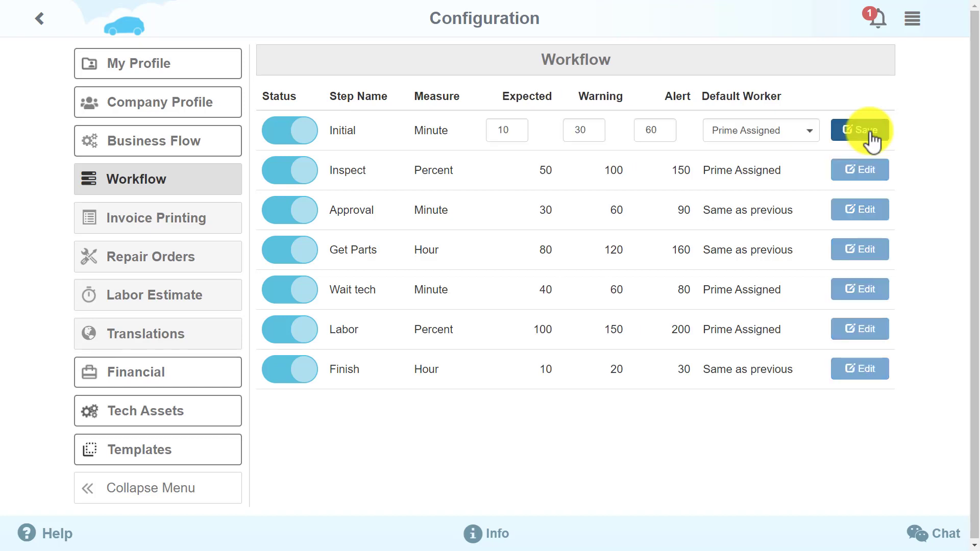
pyautogui.click(814, 132)
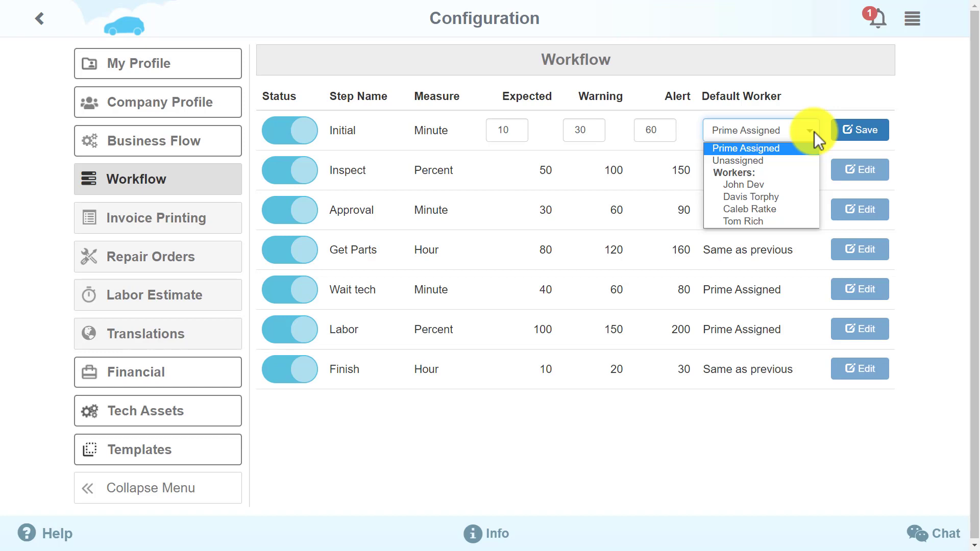
pyautogui.click(814, 132)
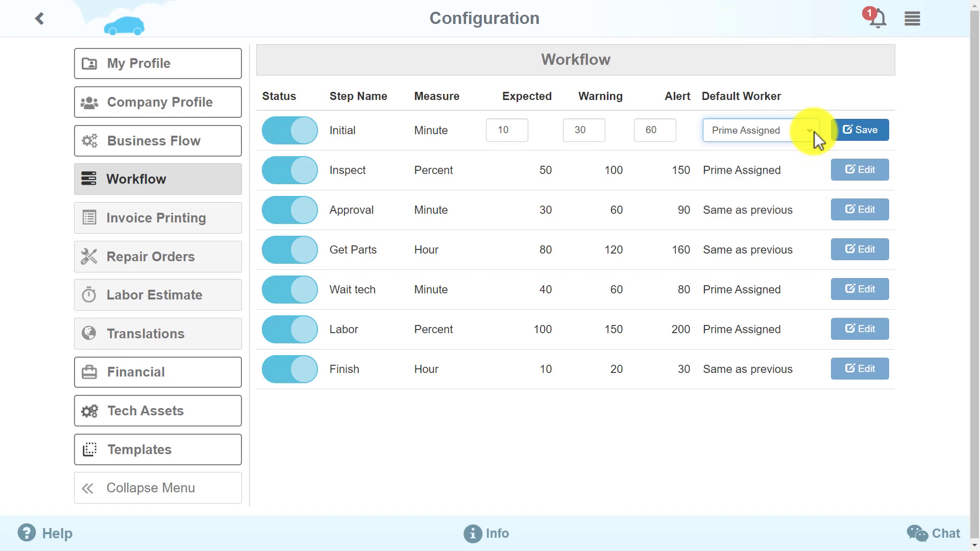
pyautogui.click(888, 138)
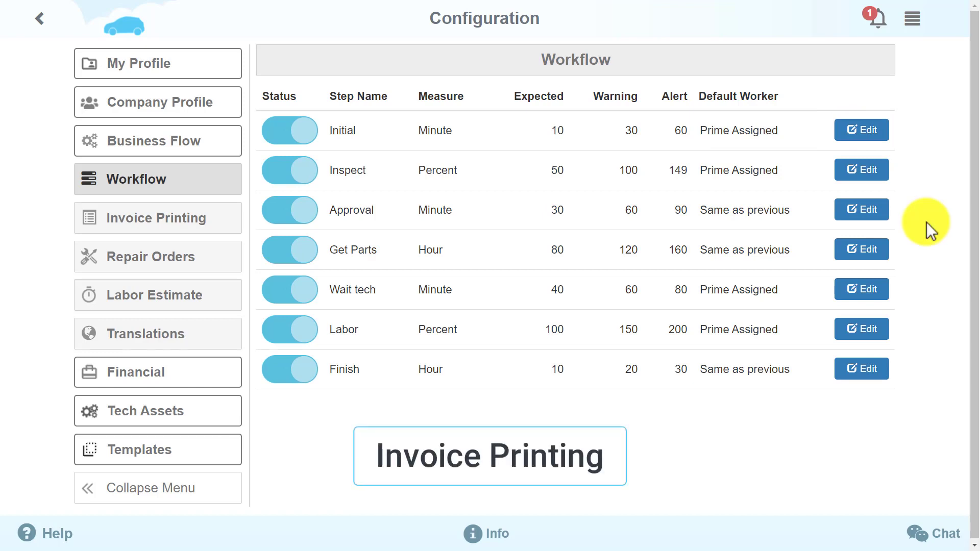
# Step: Preview the second and then the first invoice template layouts in Invoice Printing
pyautogui.click(222, 235)
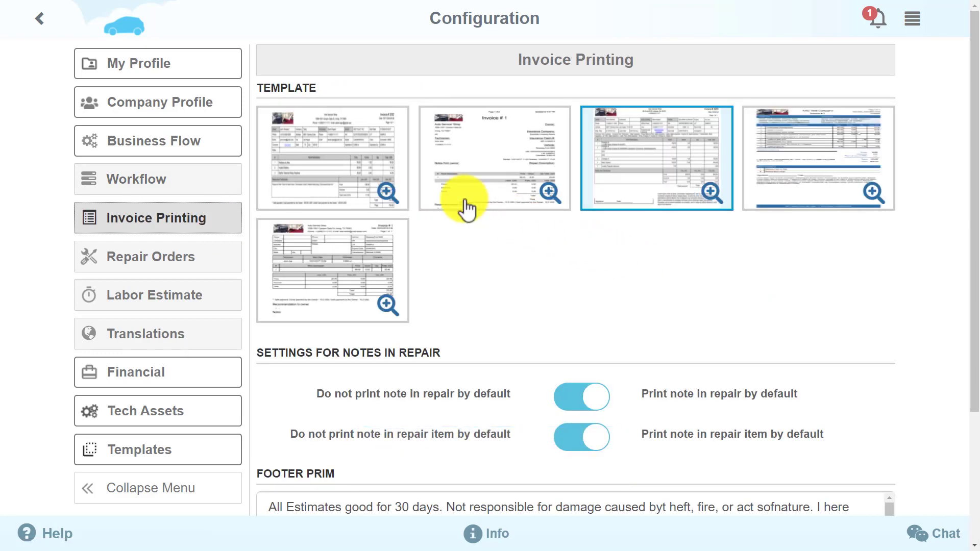
pyautogui.click(465, 210)
pyautogui.click(315, 199)
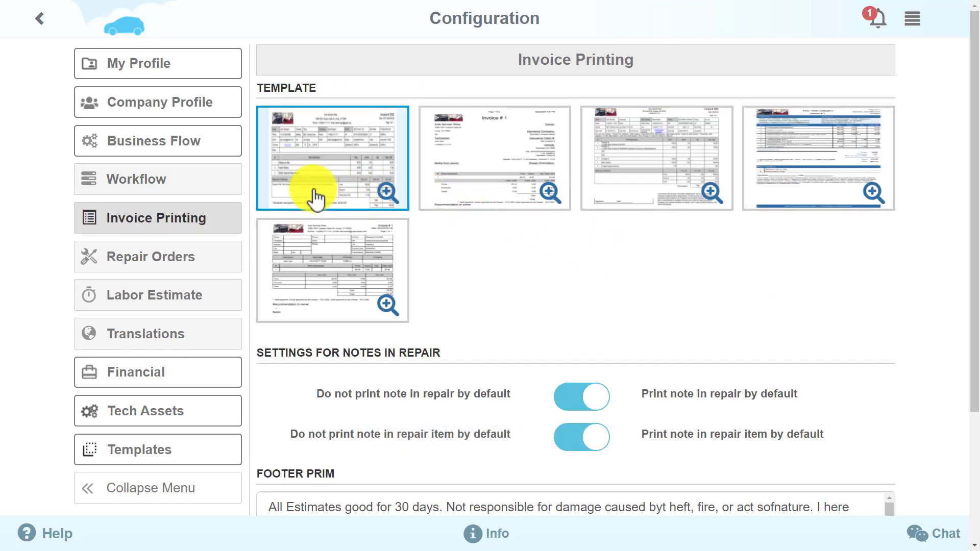
# Step: Turn off default printing of notes in repairs and notes in repair items
pyautogui.moveTo(973, 114); pyautogui.dragTo(967, 232)
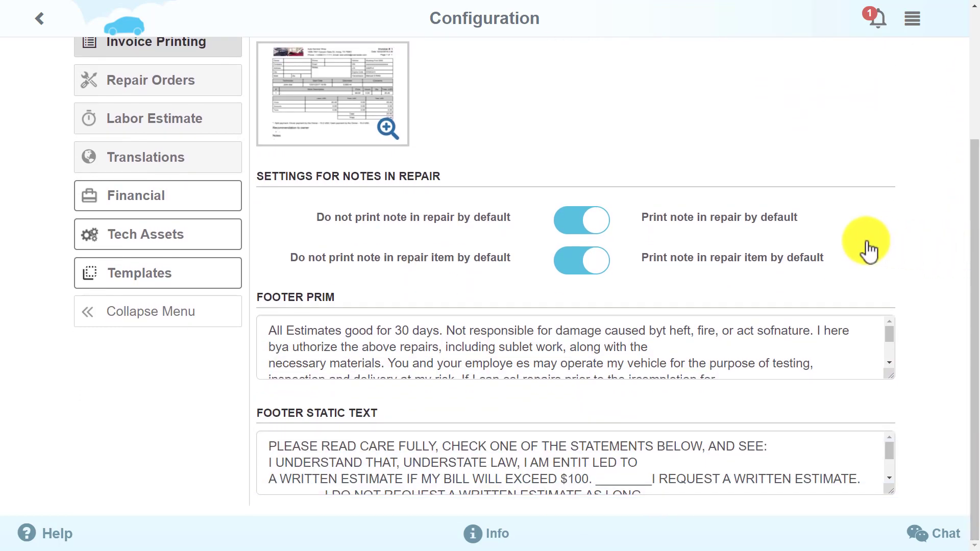
pyautogui.click(584, 220)
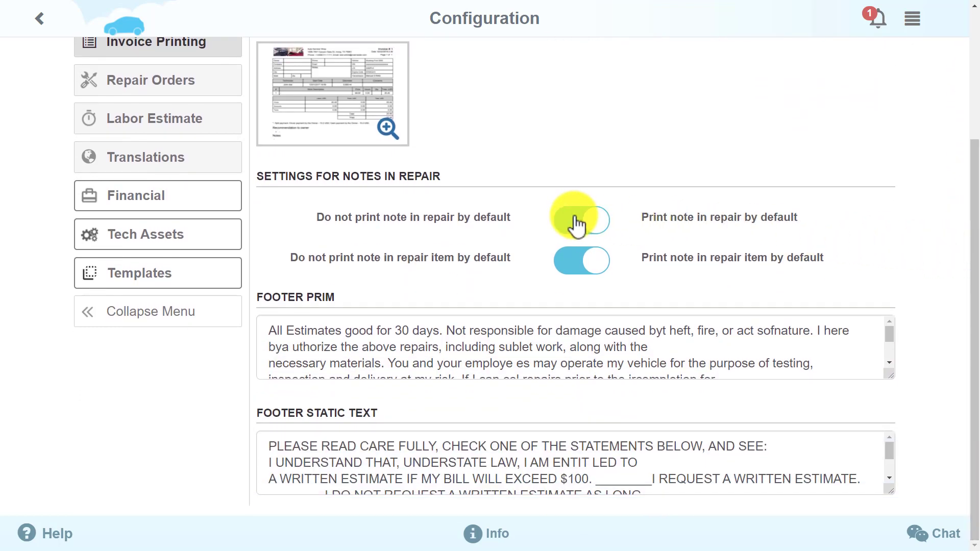
pyautogui.click(576, 263)
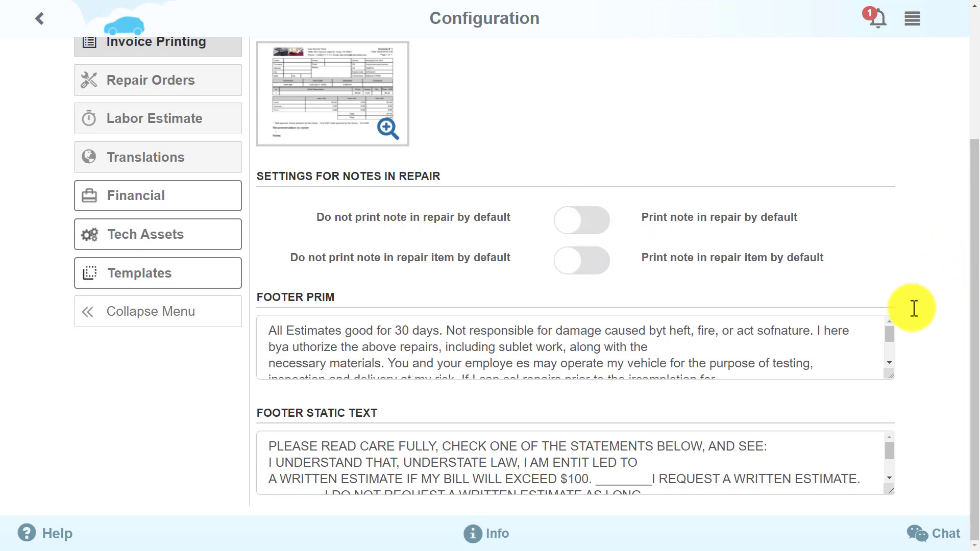
pyautogui.moveTo(886, 337); pyautogui.dragTo(886, 353)
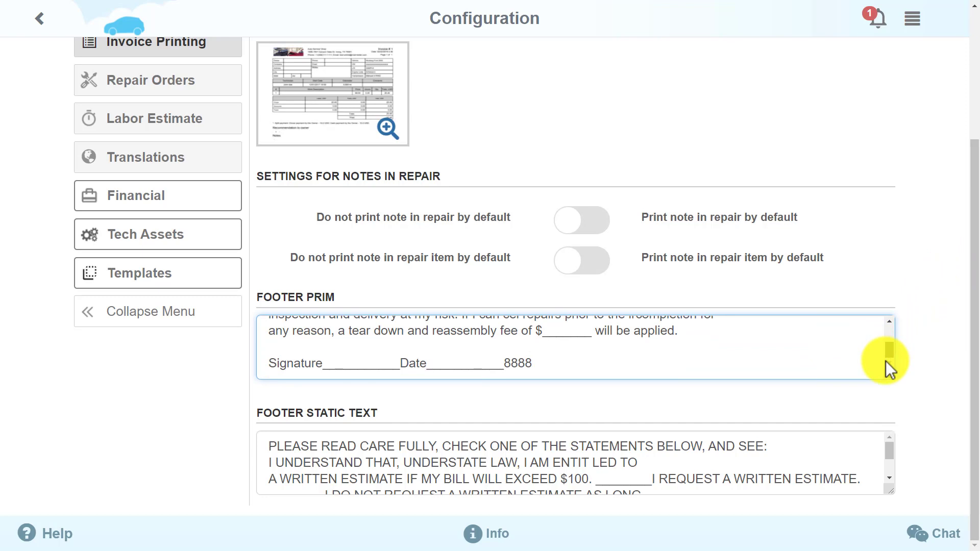
pyautogui.moveTo(886, 348); pyautogui.dragTo(887, 324)
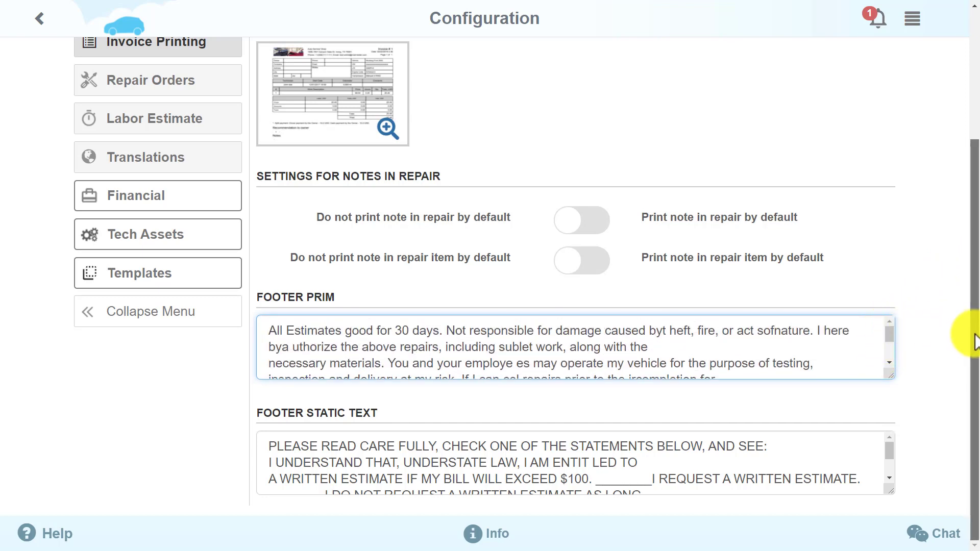
pyautogui.moveTo(975, 332); pyautogui.dragTo(965, 184)
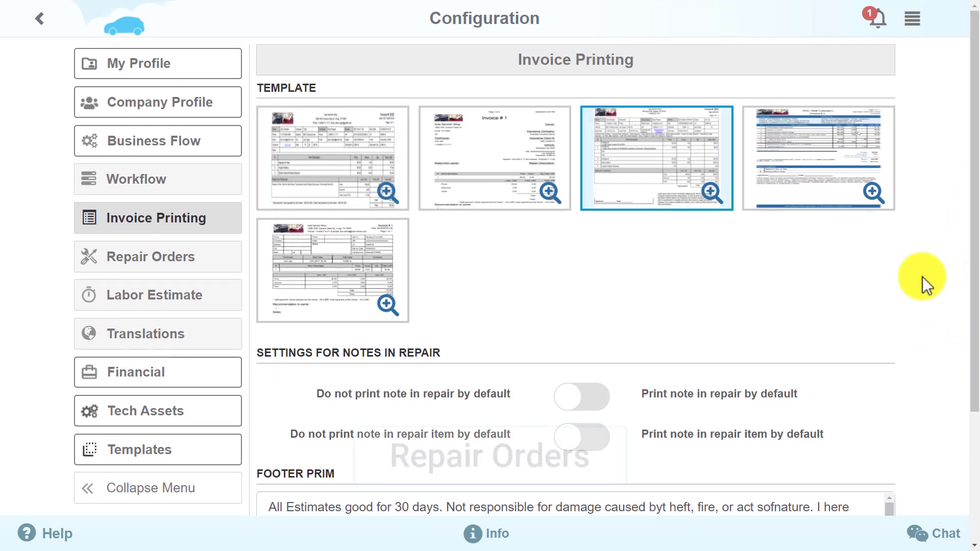
pyautogui.click(168, 262)
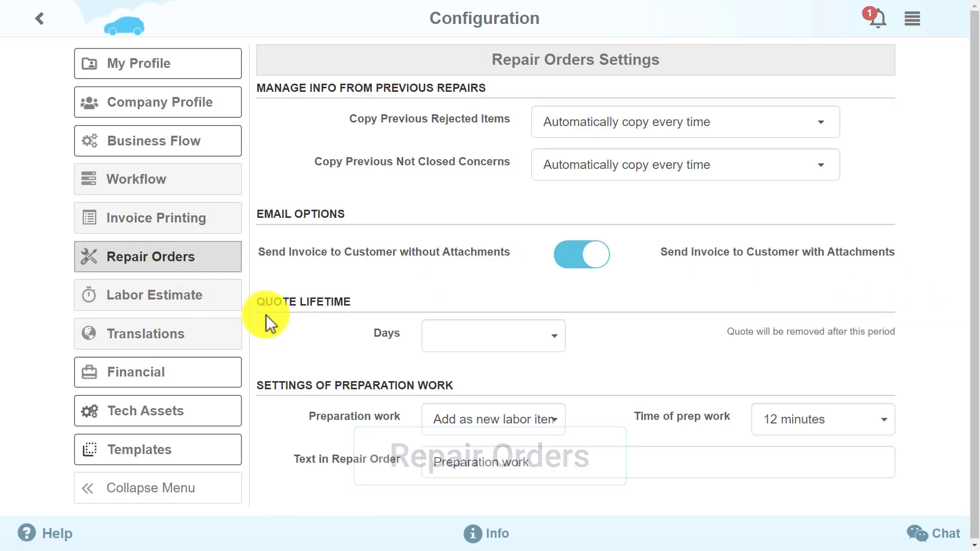
pyautogui.click(786, 125)
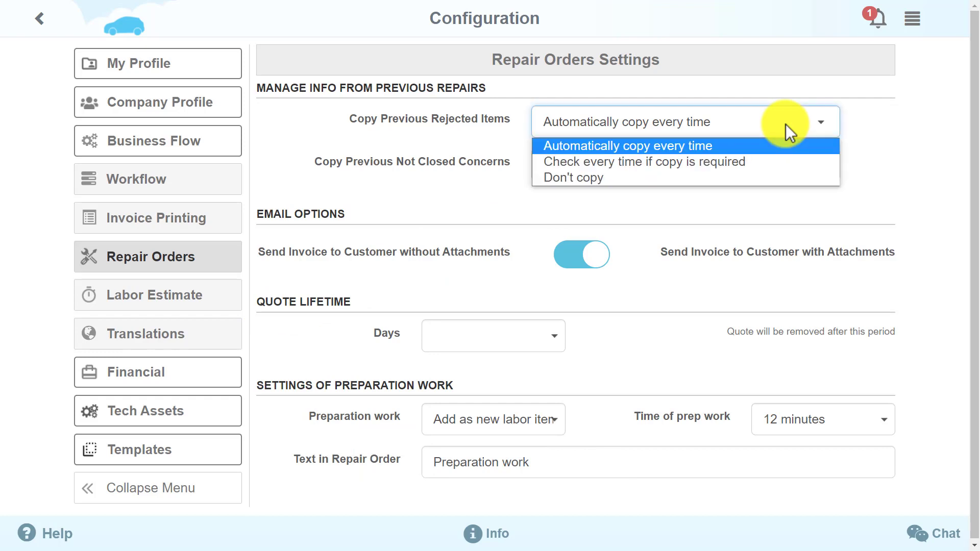
pyautogui.click(786, 124)
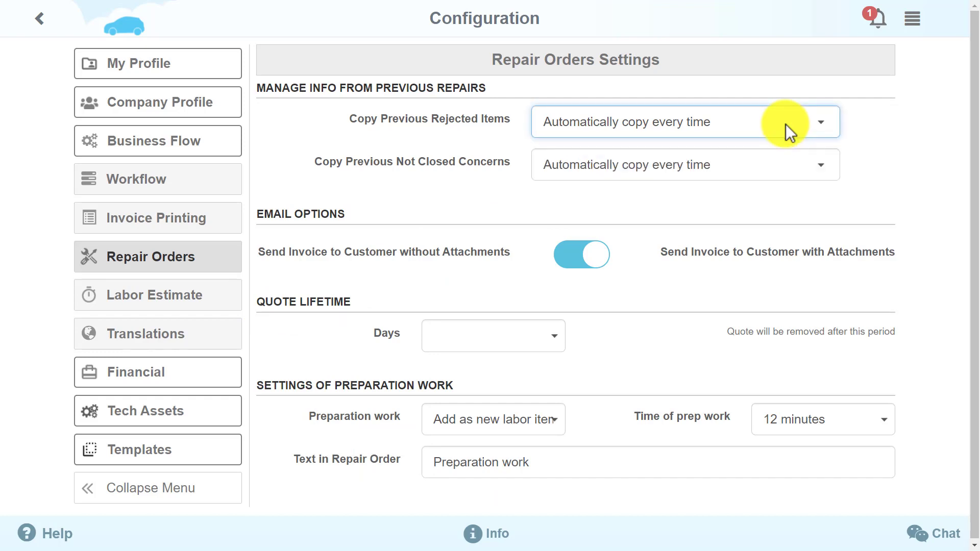
pyautogui.click(800, 170)
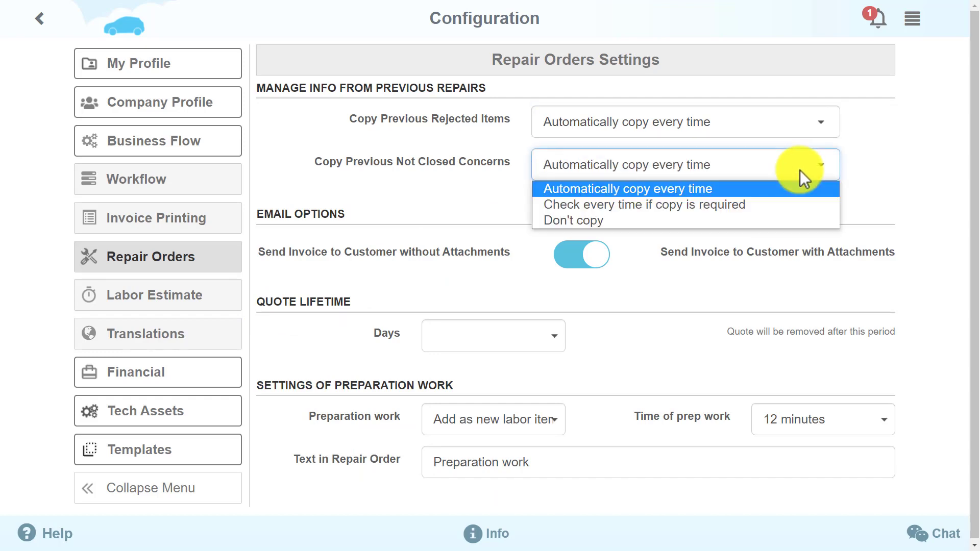
pyautogui.click(801, 170)
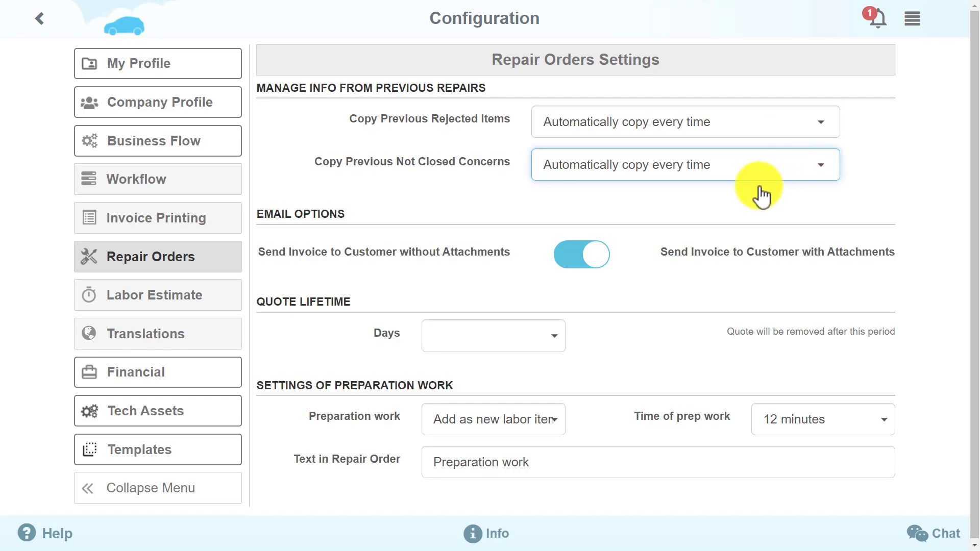
pyautogui.click(577, 260)
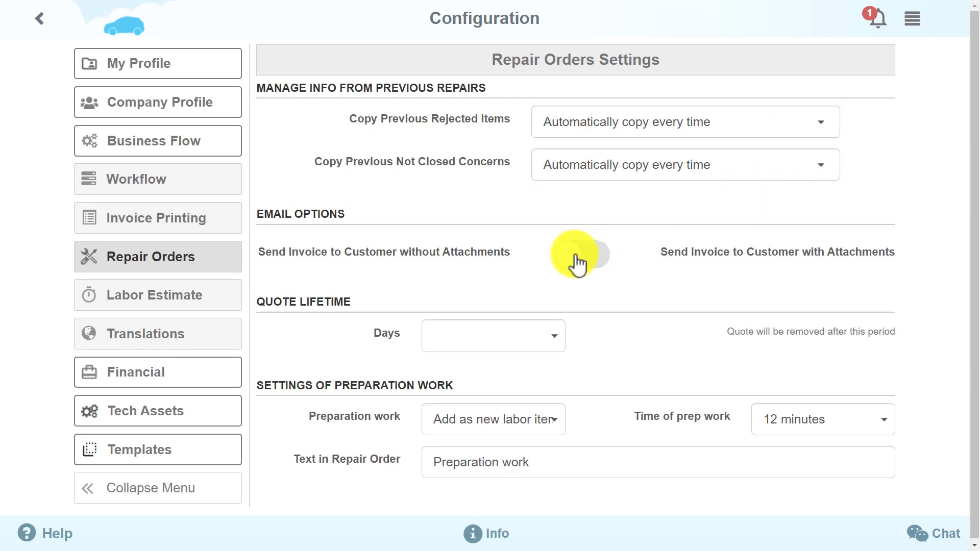
pyautogui.click(579, 258)
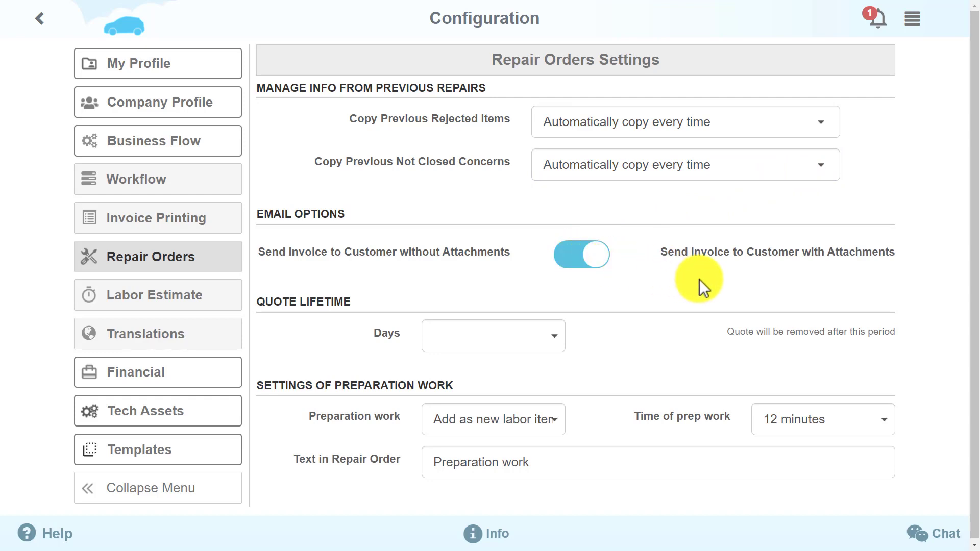
pyautogui.scroll(-1, 699, 279)
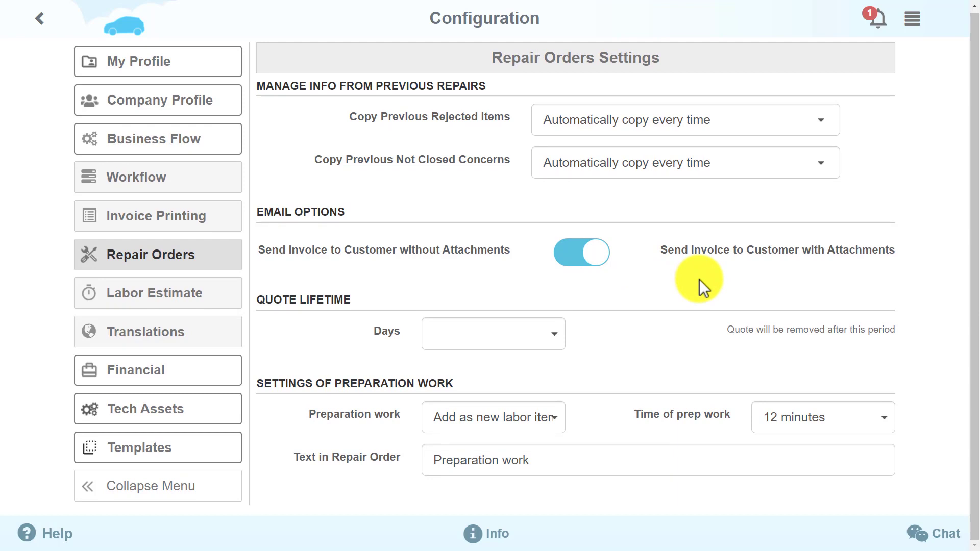
pyautogui.click(535, 344)
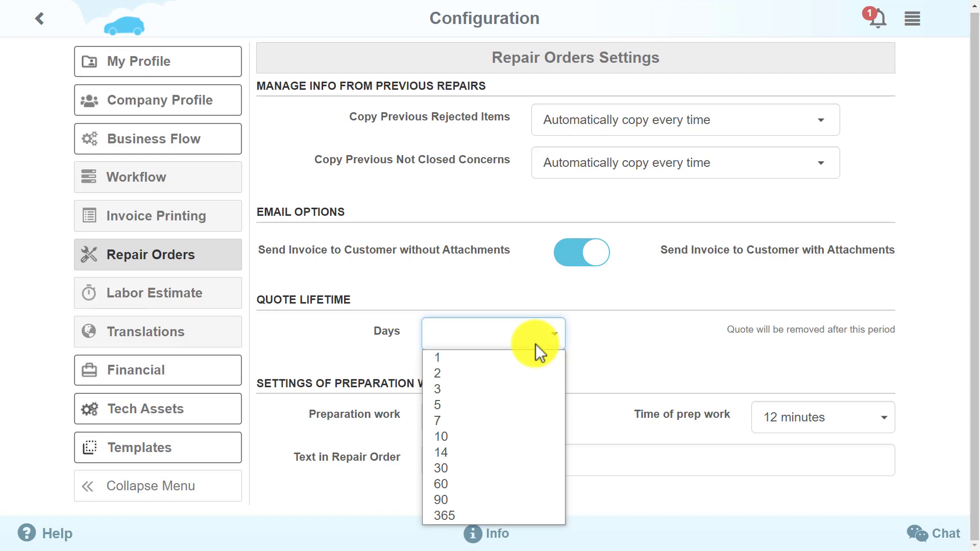
pyautogui.click(536, 345)
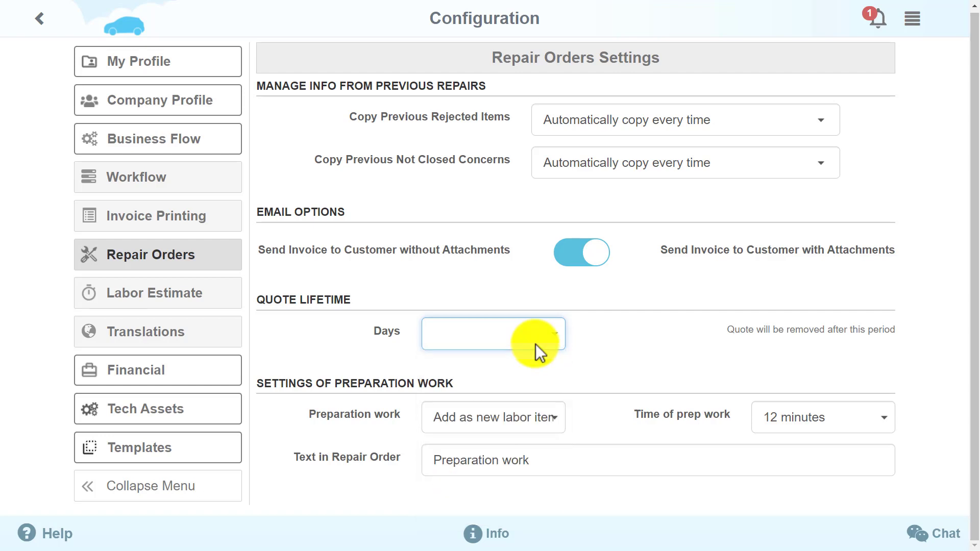
pyautogui.click(628, 352)
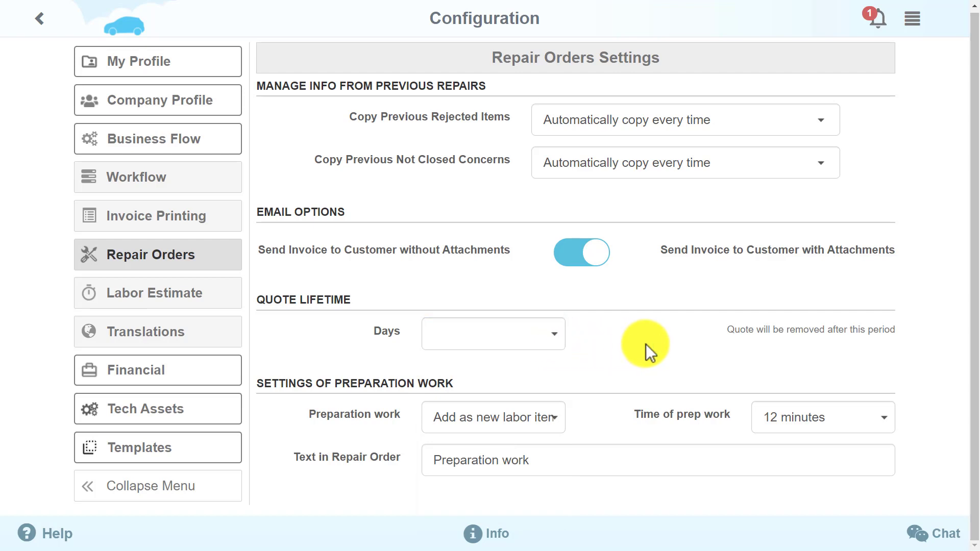
pyautogui.click(554, 421)
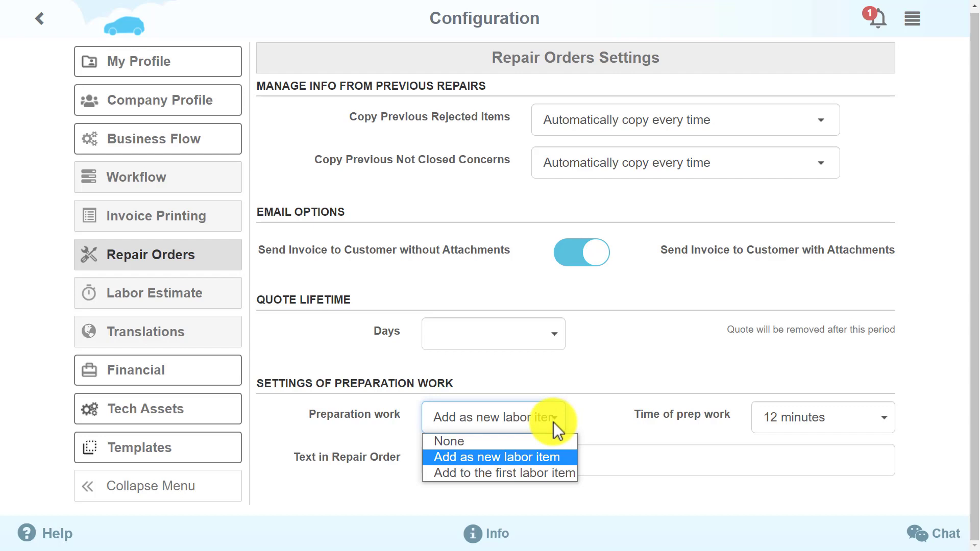
pyautogui.click(553, 422)
pyautogui.press('Tab')
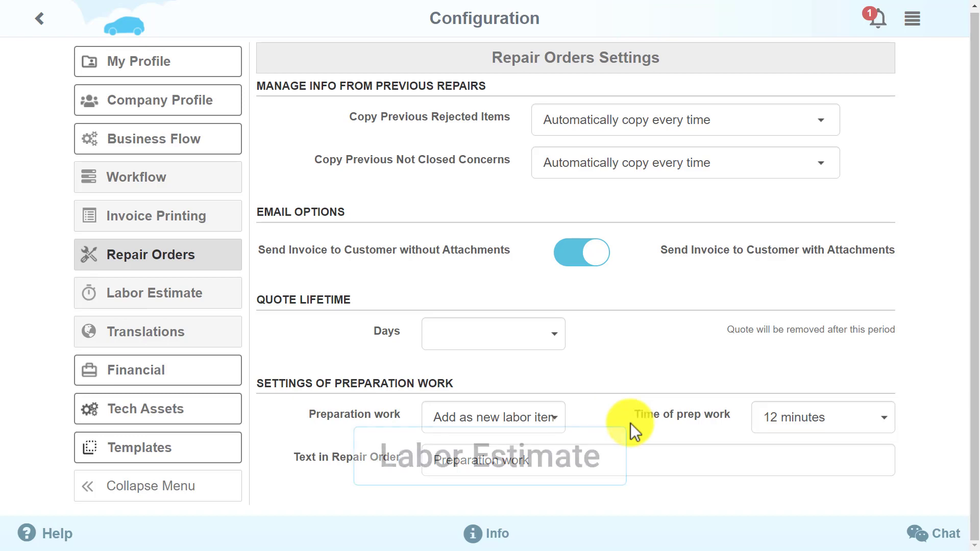
# Step: Browse Labor Estimate and Translations, ending on the Subscription page showing the Full plan for 5 users, $79.99
pyautogui.click(203, 295)
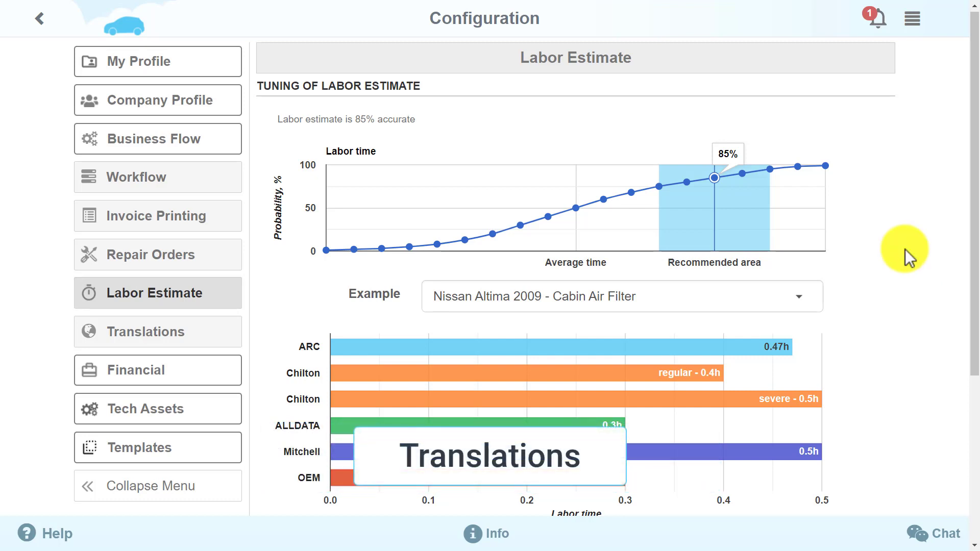
pyautogui.click(212, 333)
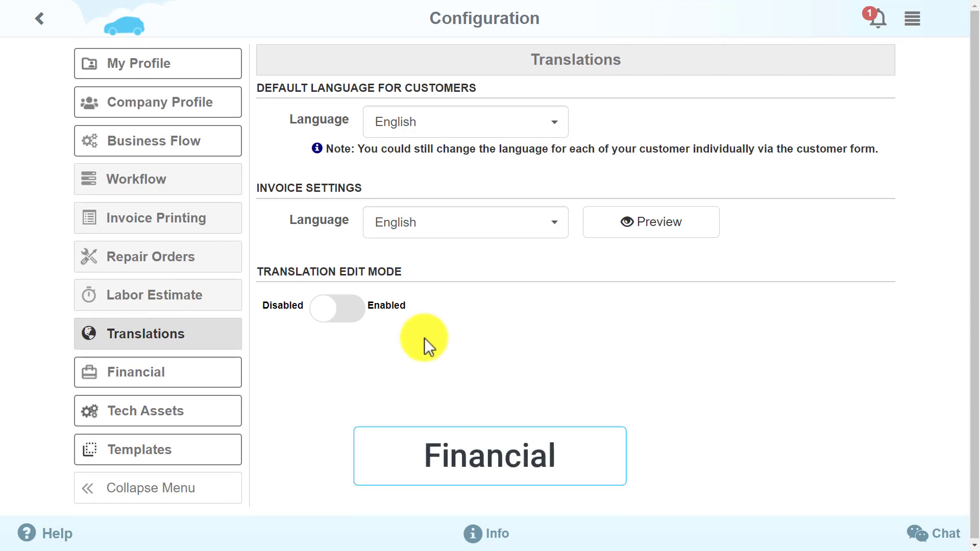
pyautogui.click(228, 374)
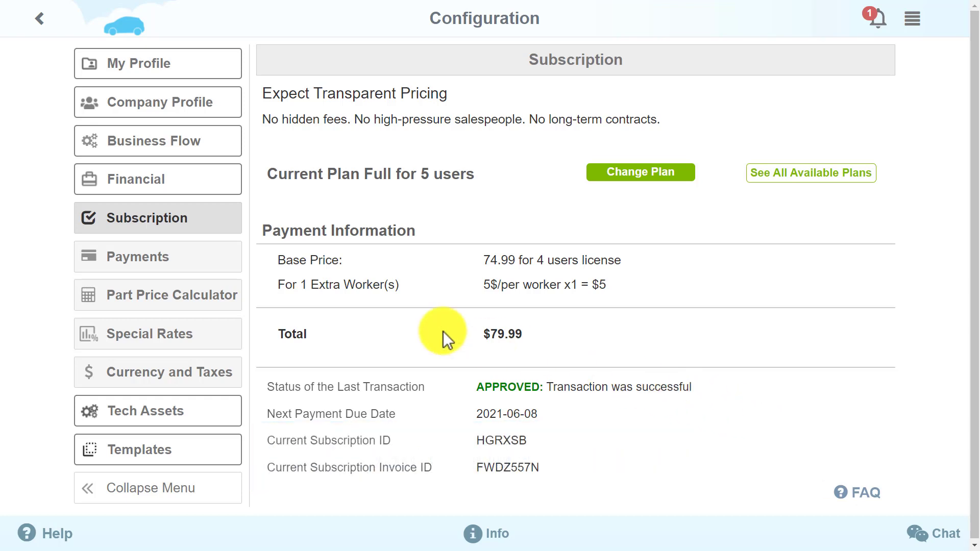
# Step: Review Payments, Part Price Calculator, Special Rates and Currency and Taxes, ending on Chilton Settings
pyautogui.click(198, 274)
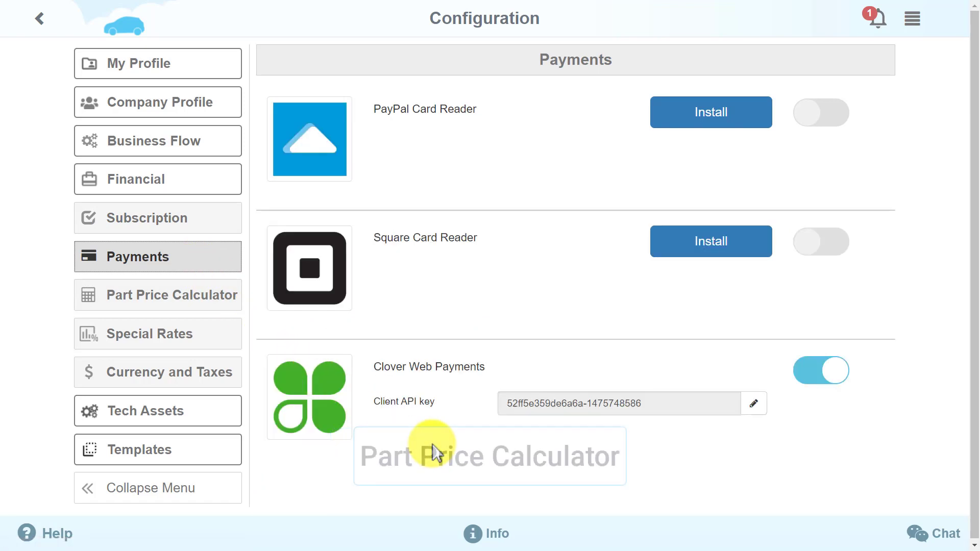
pyautogui.click(201, 316)
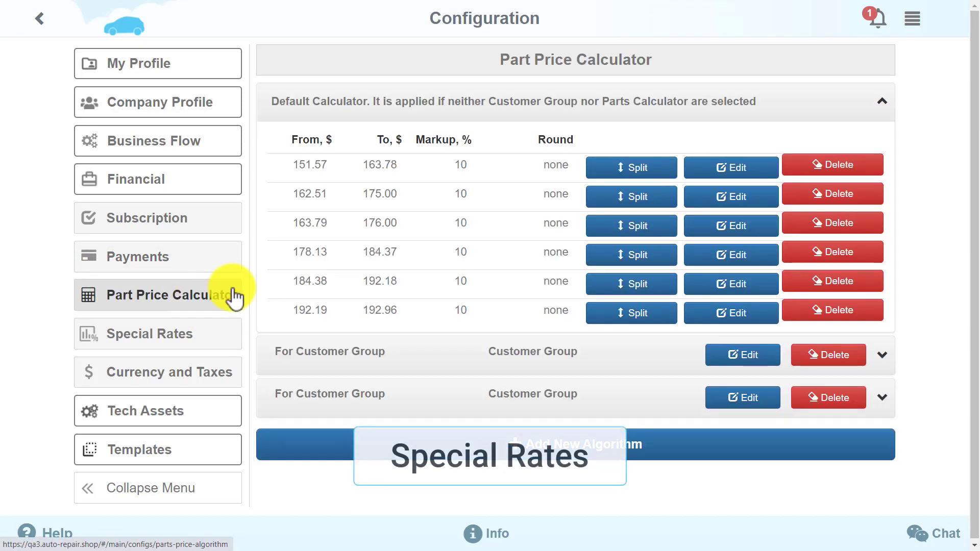
pyautogui.click(234, 334)
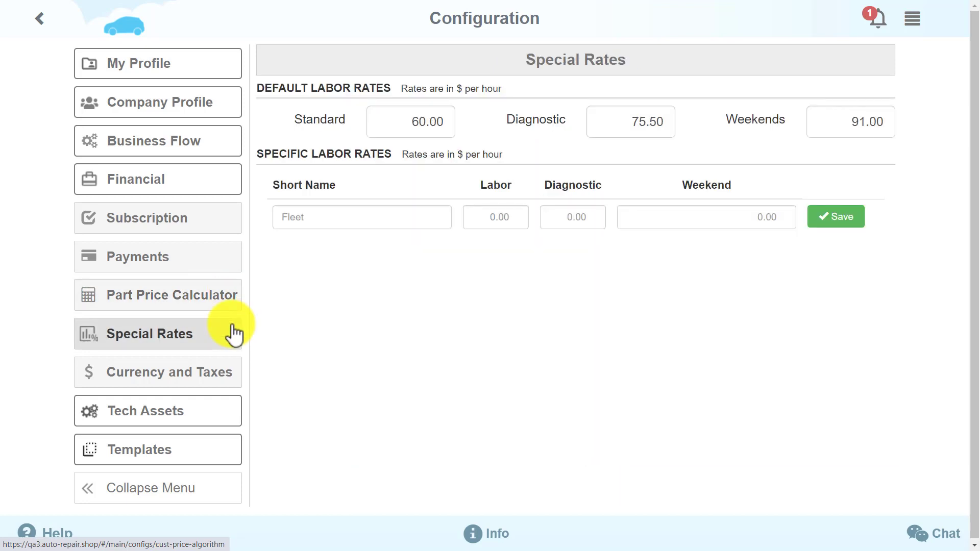
pyautogui.click(230, 373)
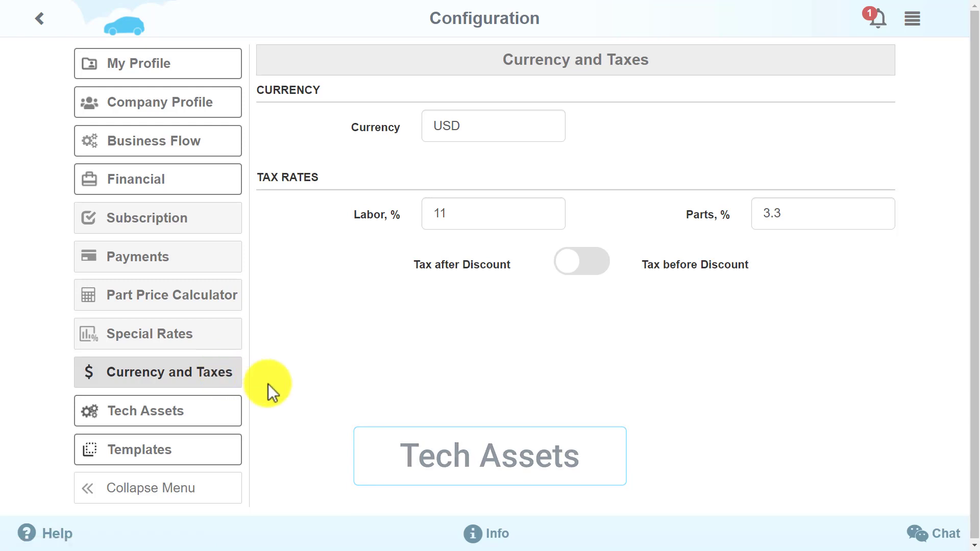
pyautogui.click(220, 414)
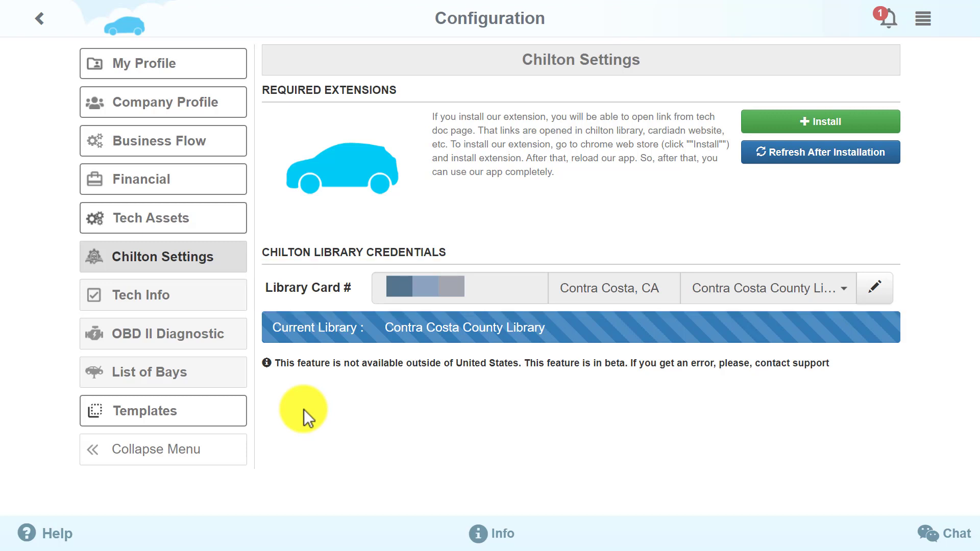
# Step: Check the Tech Info plan table and OBD II devices, ending on bays Bay 1, Bay 2, Lift 3
pyautogui.click(209, 304)
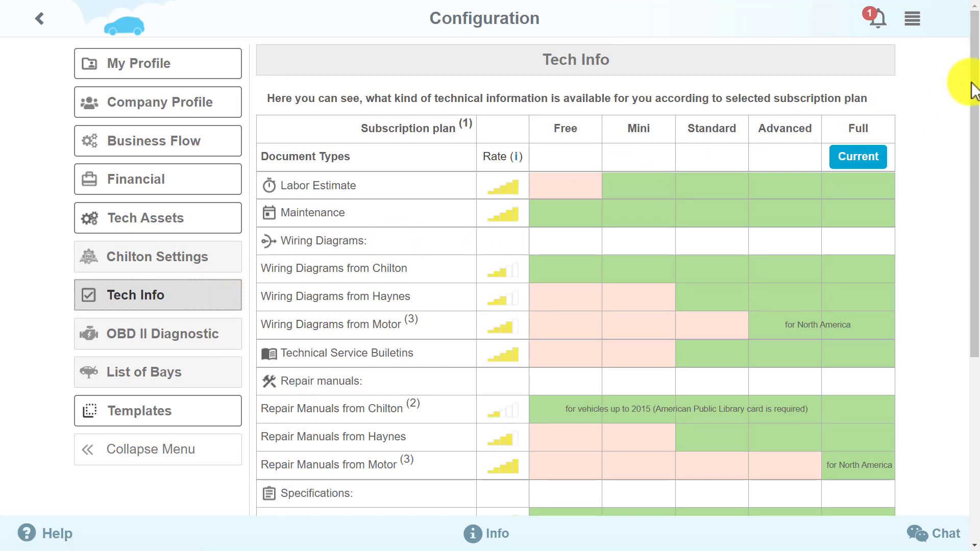
pyautogui.moveTo(973, 83)
pyautogui.mouseDown()
pyautogui.moveTo(972, 296)
pyautogui.moveTo(973, 69)
pyautogui.mouseUp()
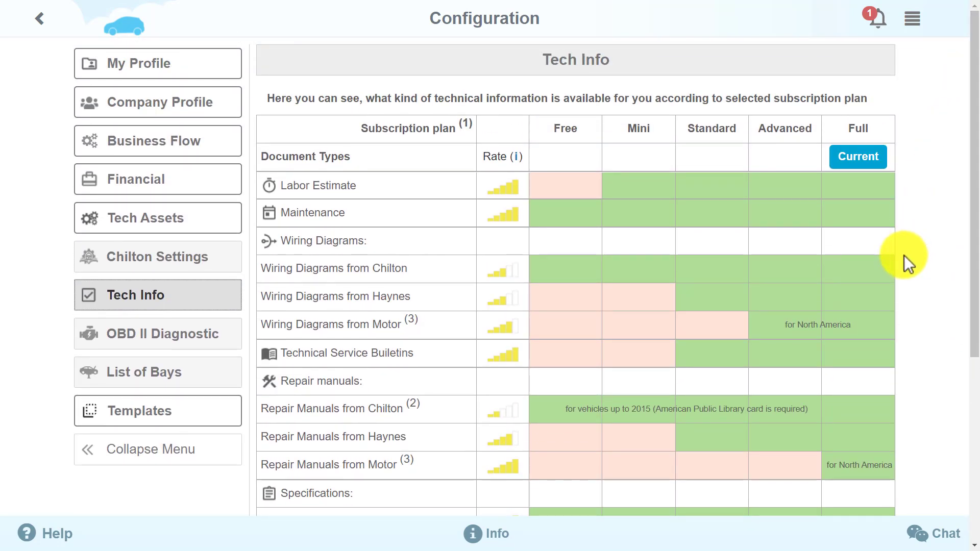
pyautogui.click(182, 338)
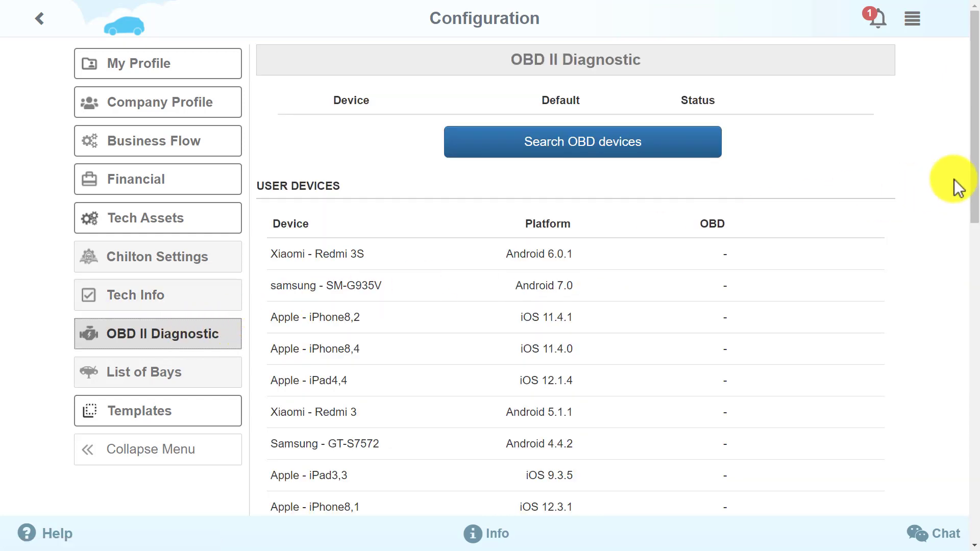
pyautogui.moveTo(973, 148); pyautogui.dragTo(973, 459)
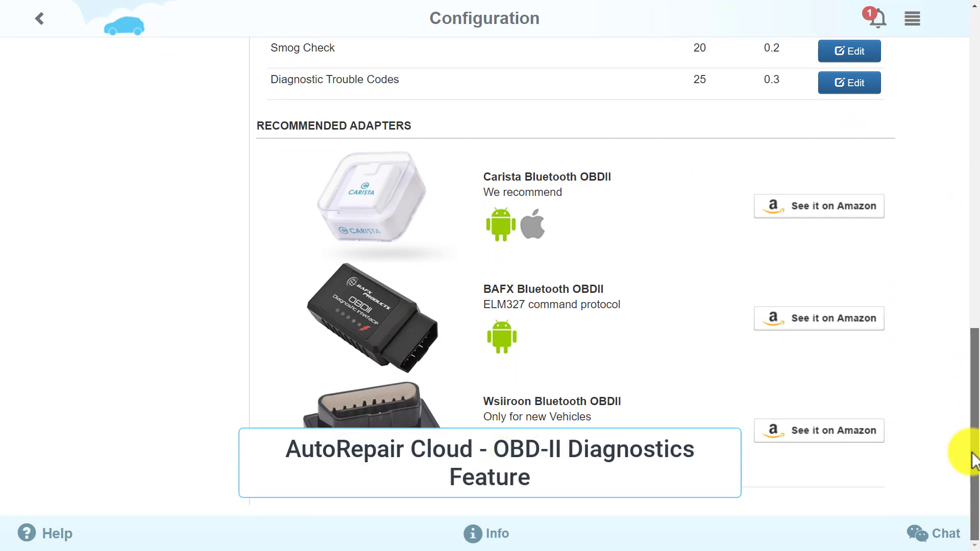
pyautogui.moveTo(973, 459); pyautogui.dragTo(975, 100)
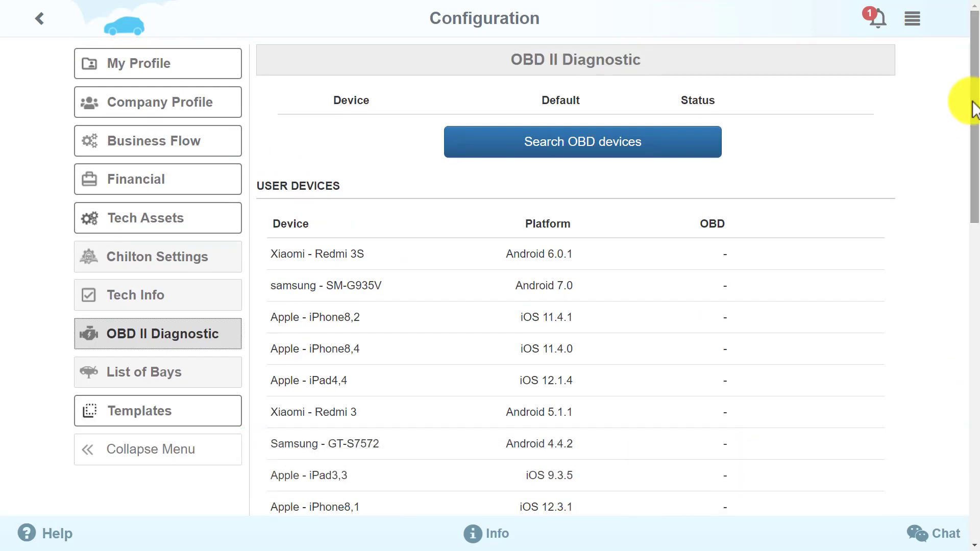
pyautogui.click(222, 368)
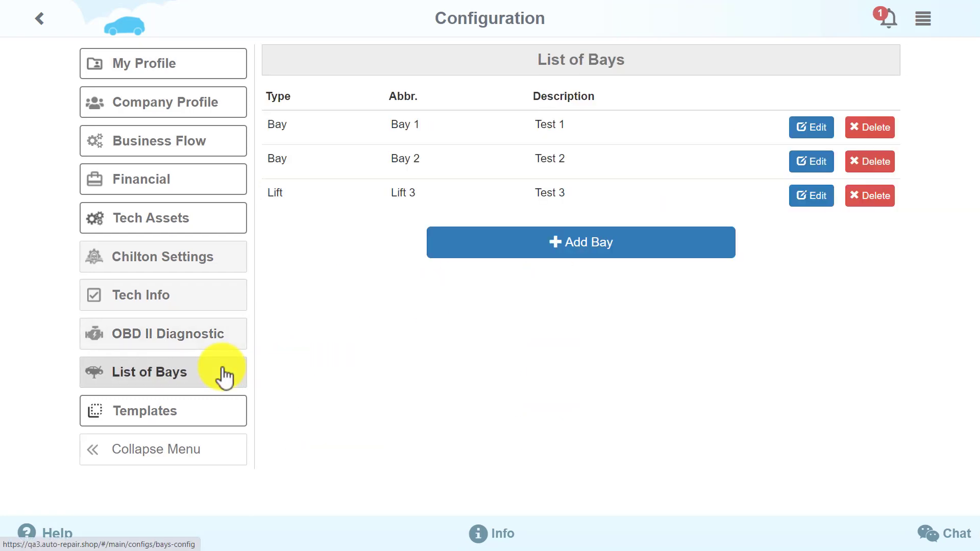
pyautogui.click(229, 369)
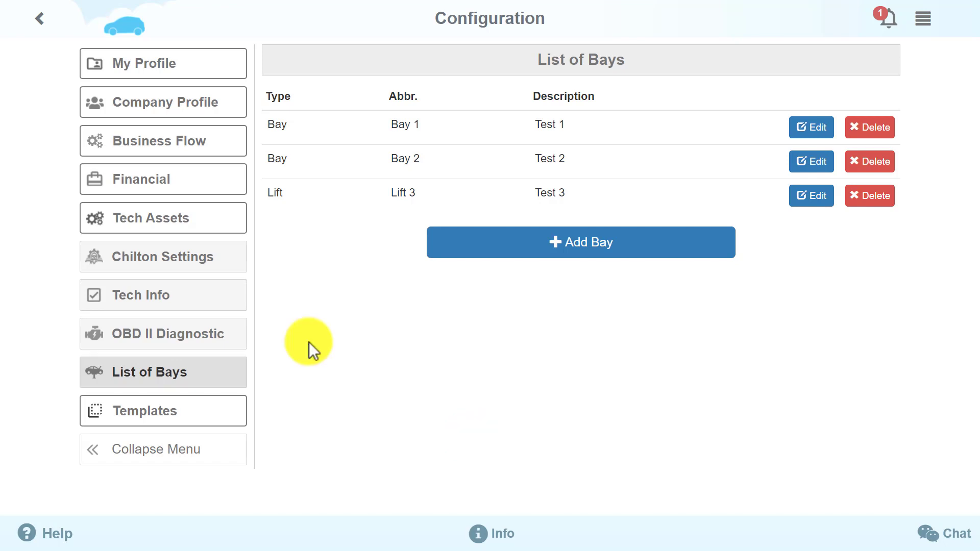
# Step: Look over the inspection and repair templates, ending on the nine message templates
pyautogui.click(227, 412)
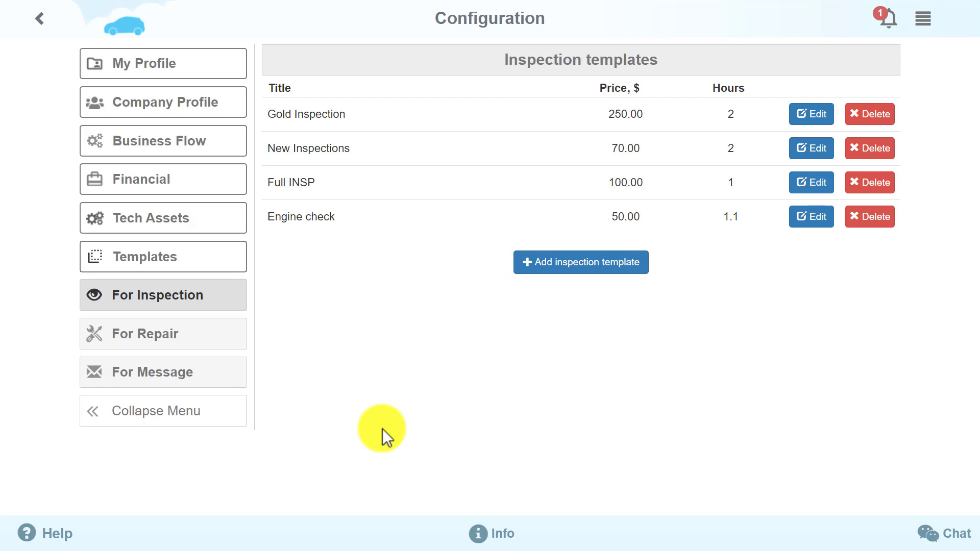
pyautogui.click(229, 347)
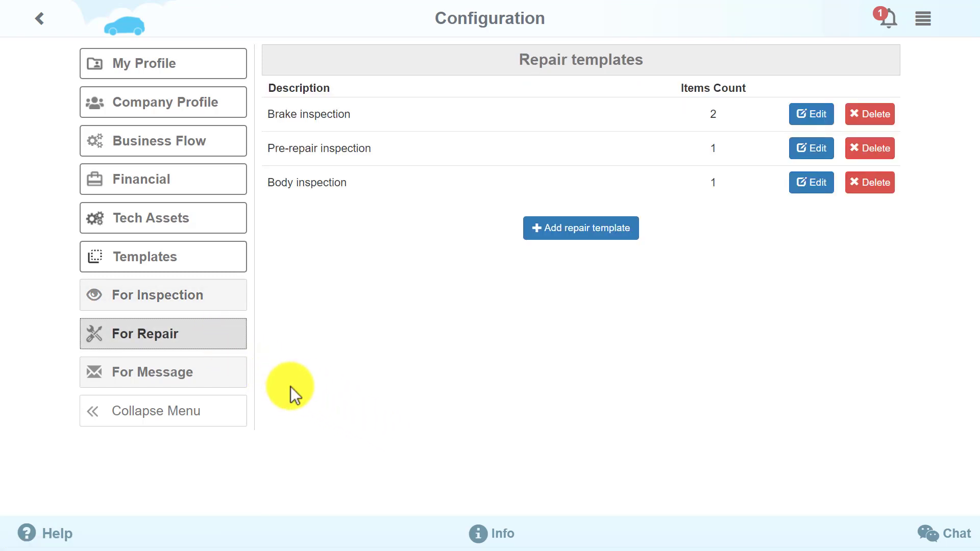
pyautogui.click(235, 380)
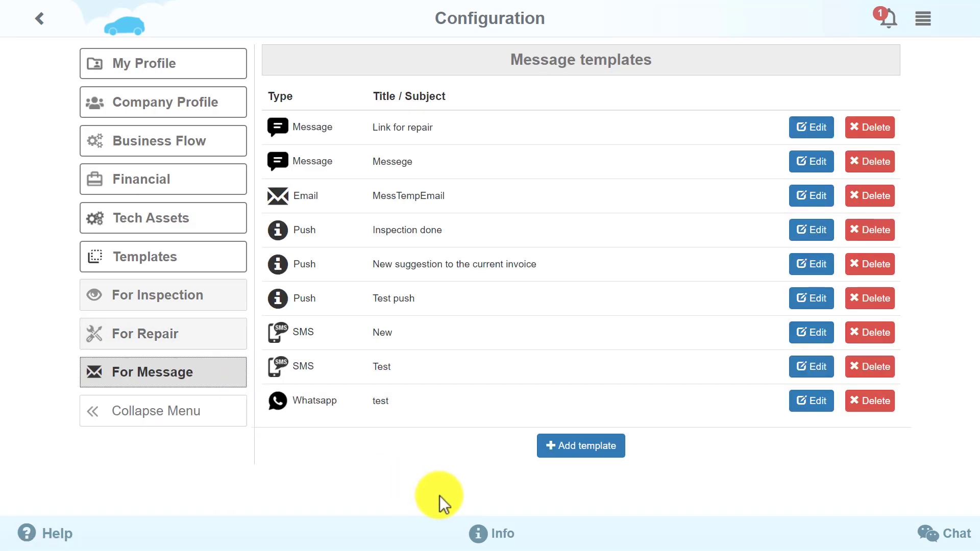